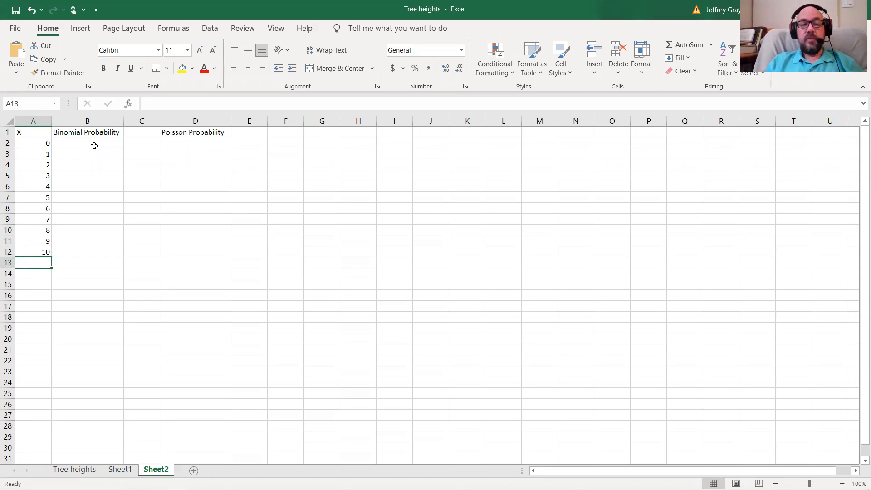
Enter the formula =binomdist(A2, 10, 0.74, False) in cell B2 under Binomial Probability.
key("Right")
key("Up")
key("Up")
key("Up")
key("Up")
key("Up")
key("Up")
key("Up")
key("Up")
key("Up")
key("Up")
key("Up")
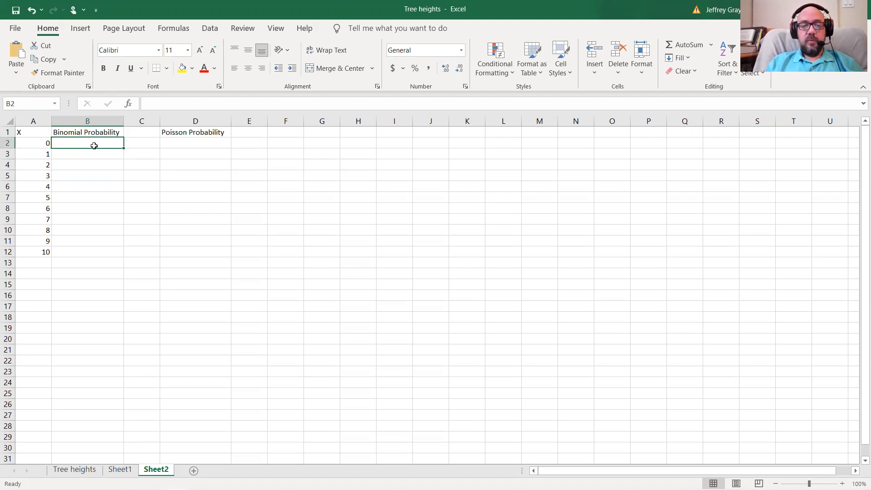
type("=")
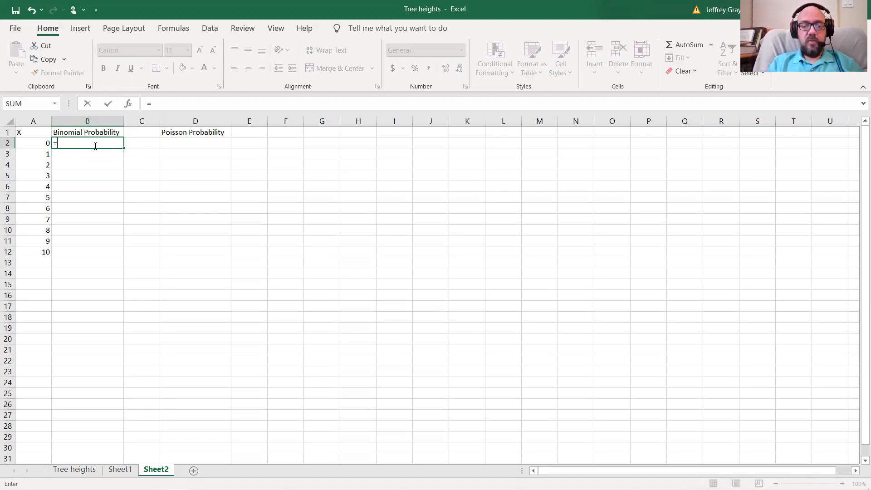
type("b")
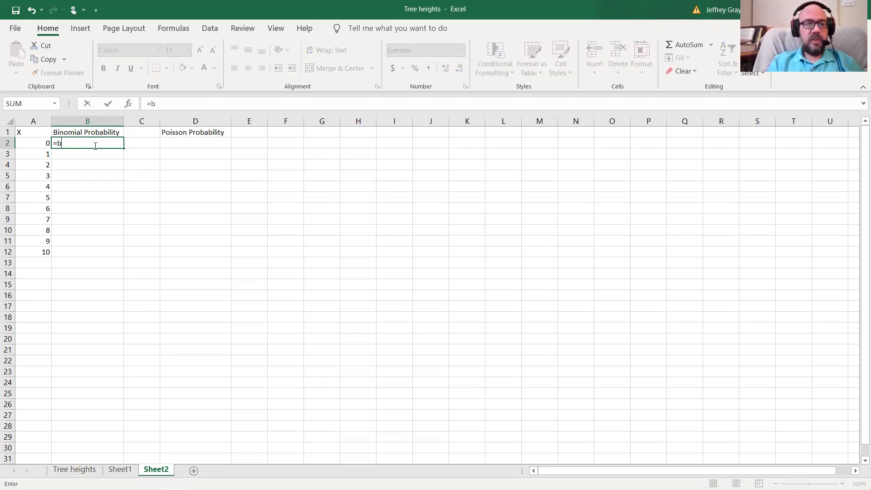
type("inomdist")
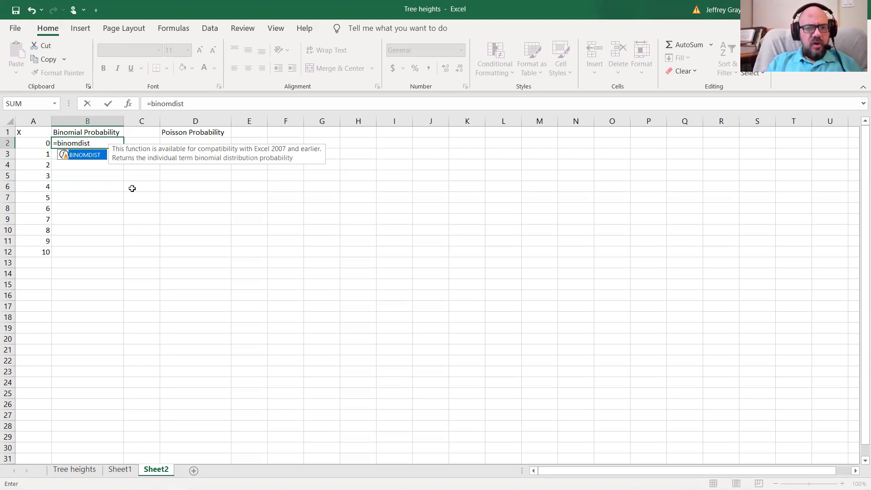
type("(")
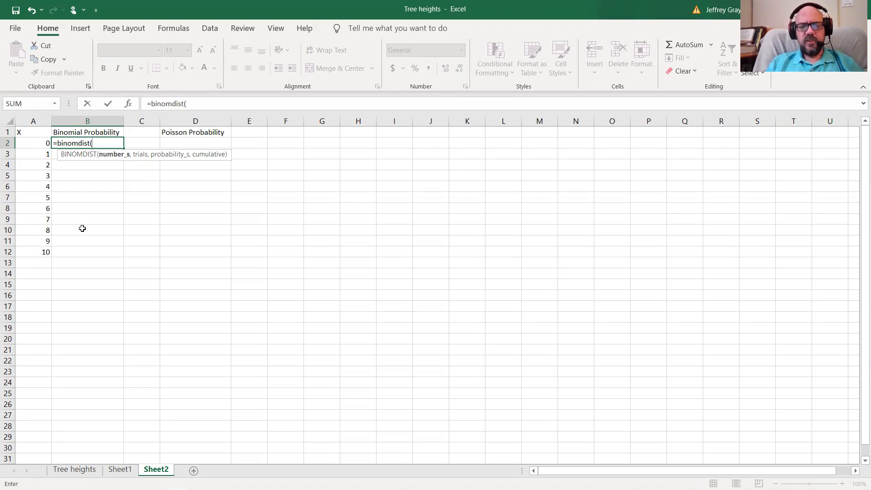
type("A2")
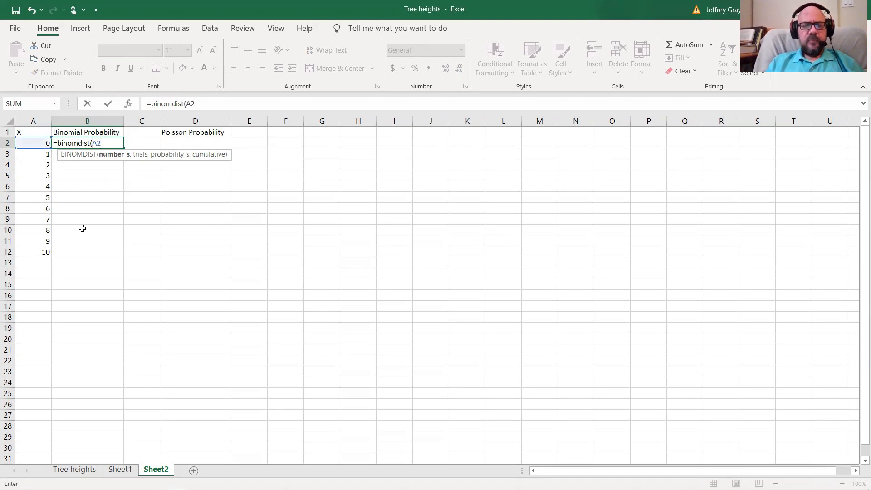
type(",")
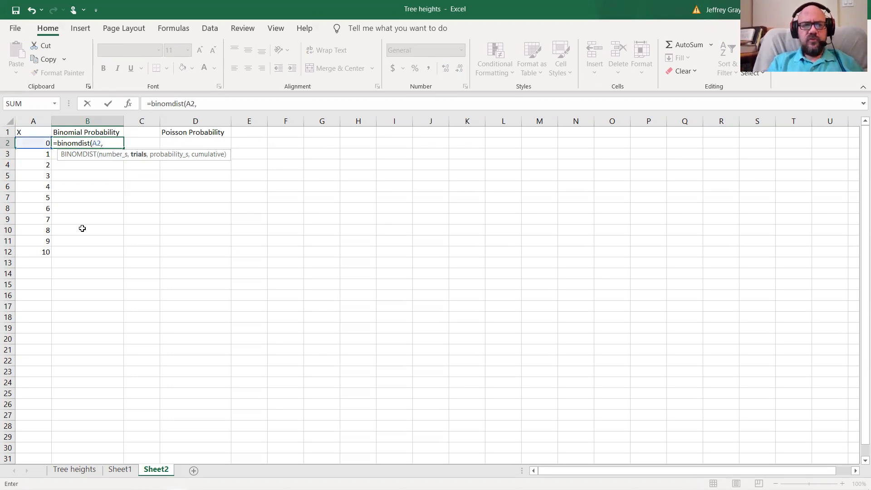
type(" 10")
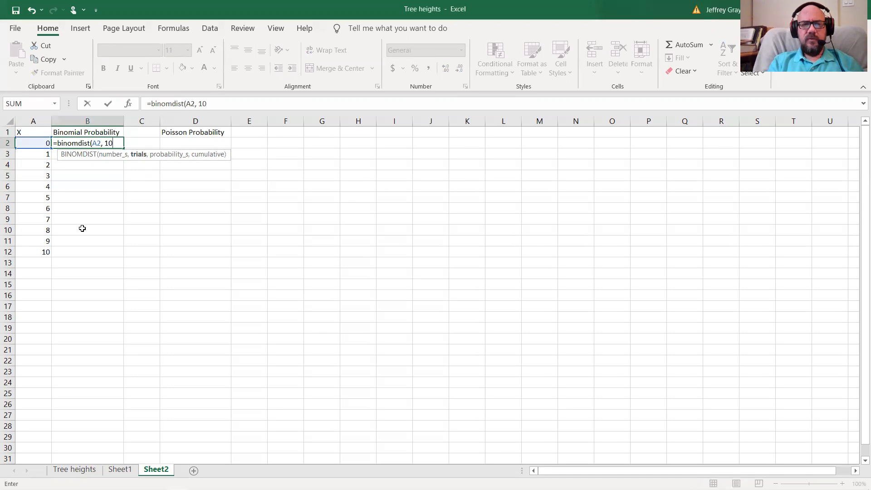
type(", 0.74")
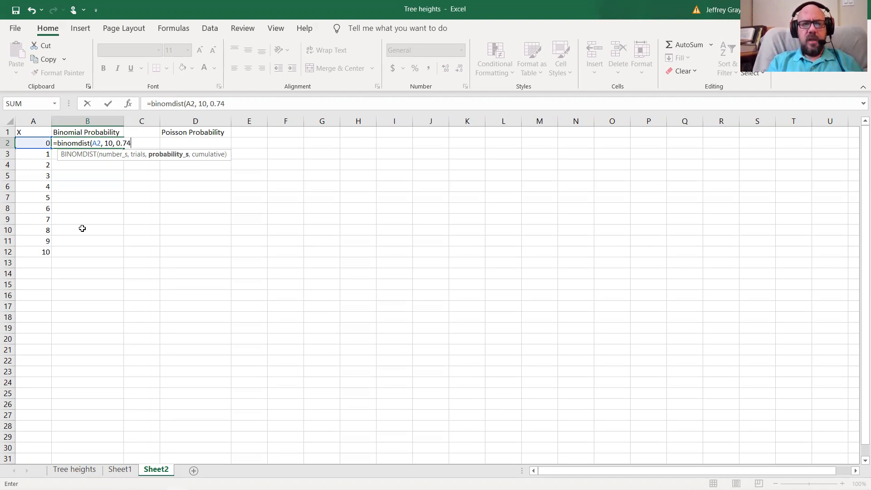
type(", ")
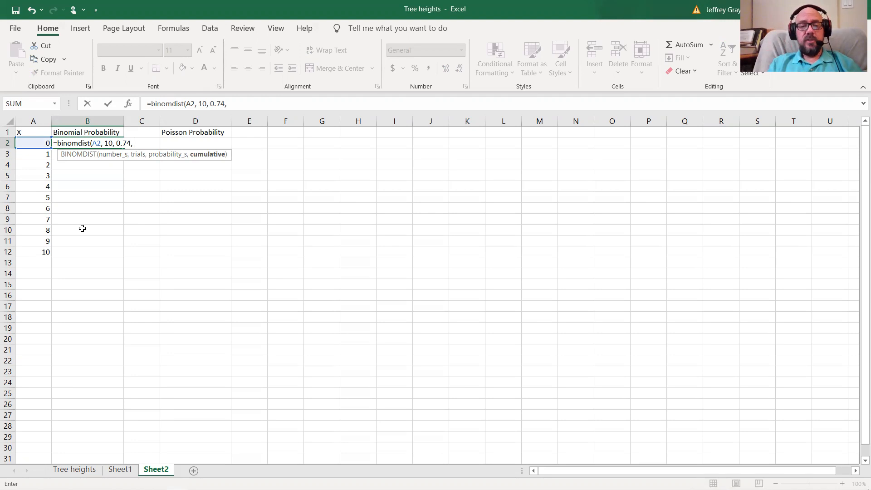
type("False")
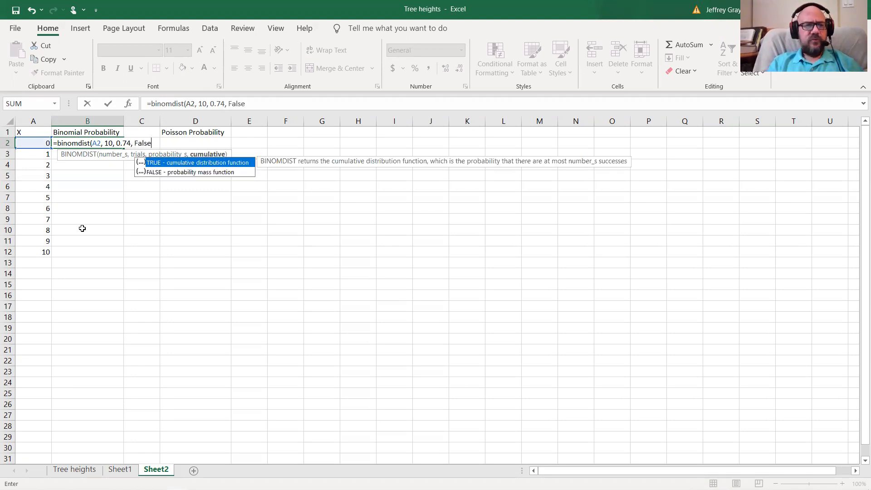
key("Return")
left_click(96, 144)
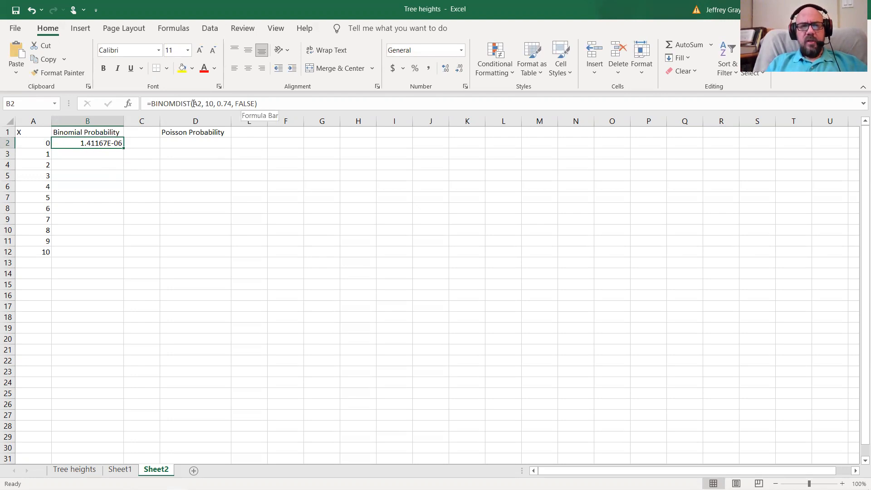
left_click_drag(193, 104, 201, 104)
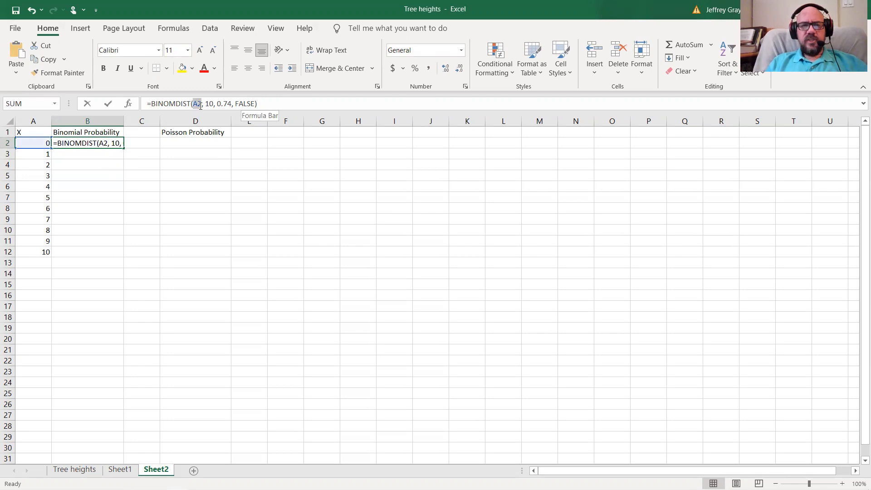
left_click(86, 198)
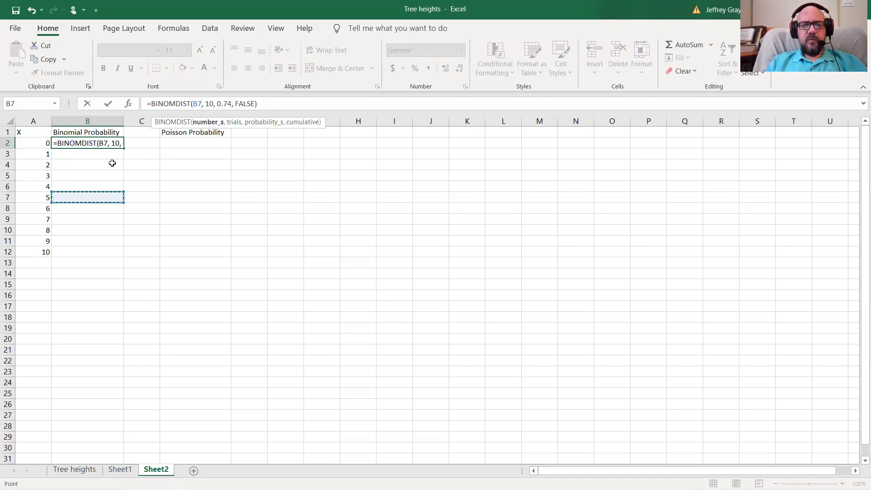
key("Escape")
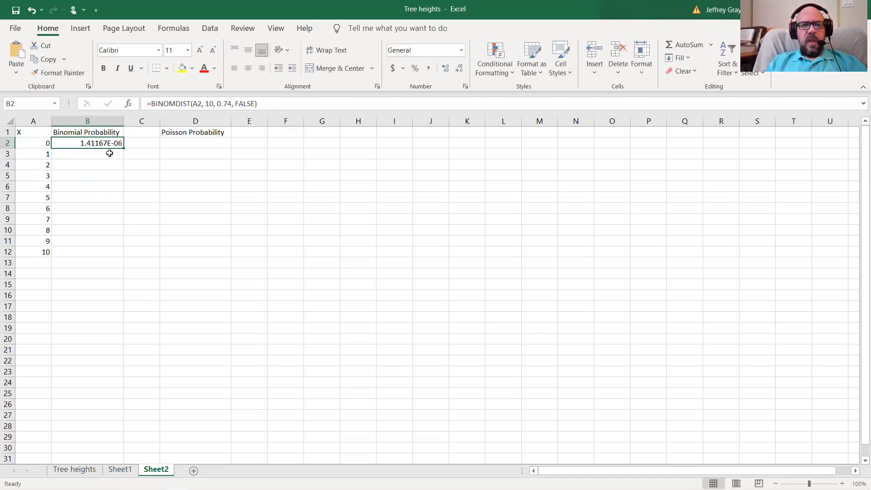
left_click(110, 155)
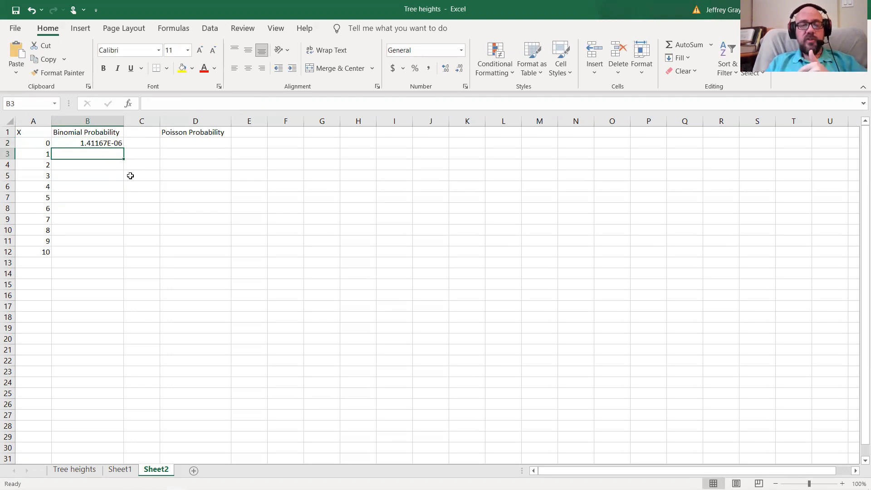
left_click(106, 145)
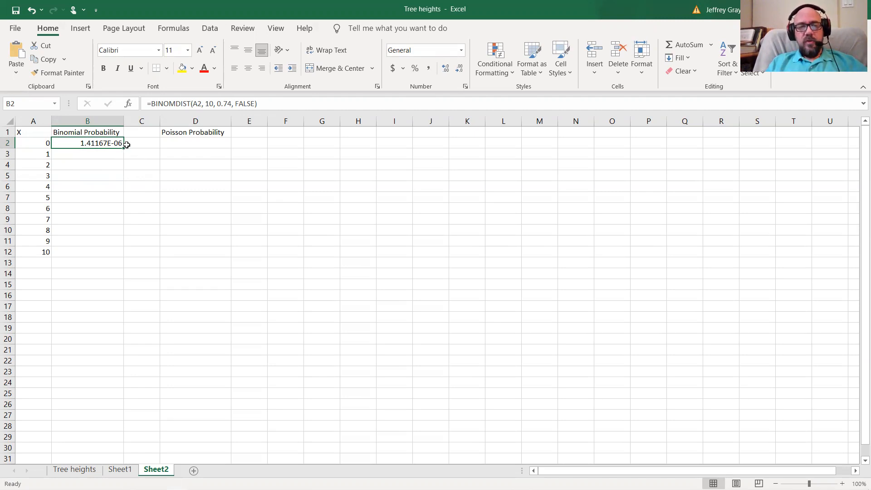
left_click_drag(124, 149, 127, 254)
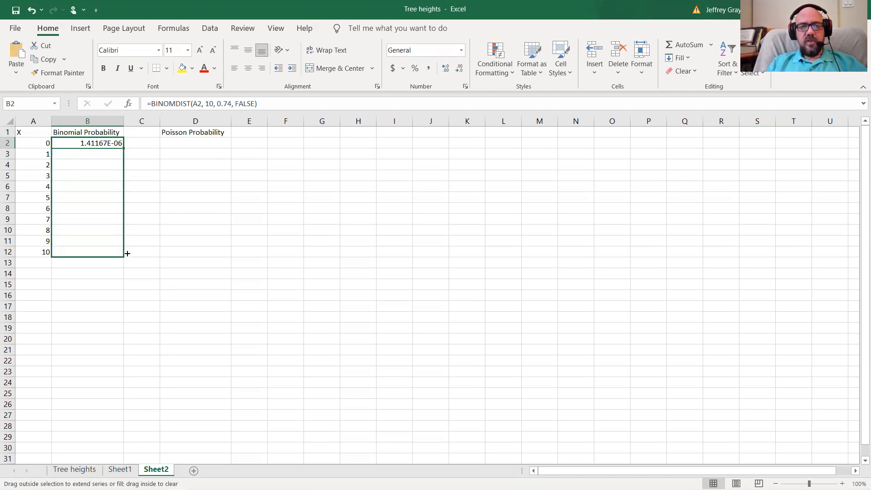
left_click_drag(126, 220, 125, 147)
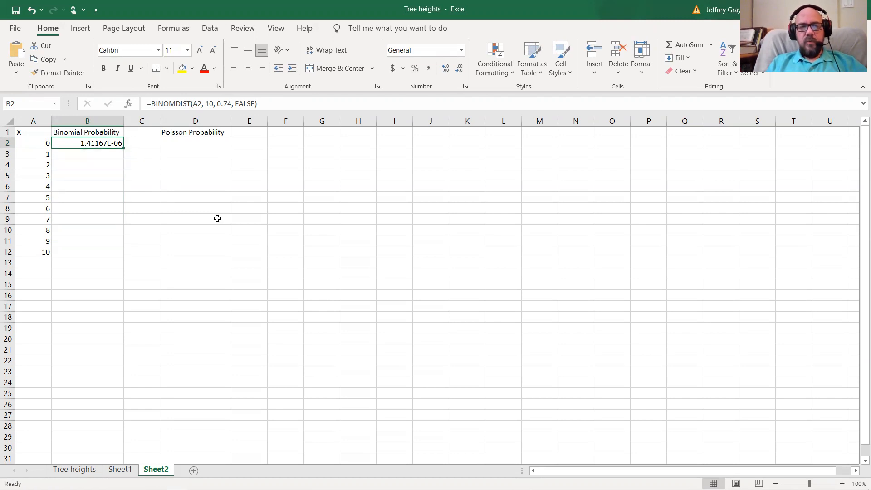
left_click(162, 195)
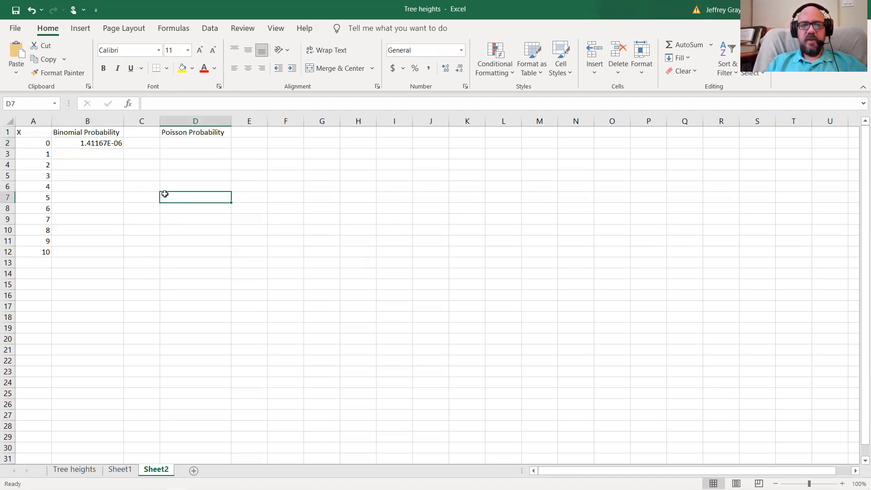
Fill the B2 binomial formula down through B12 and check the adjusted references in B3 to B5.
left_click(113, 142)
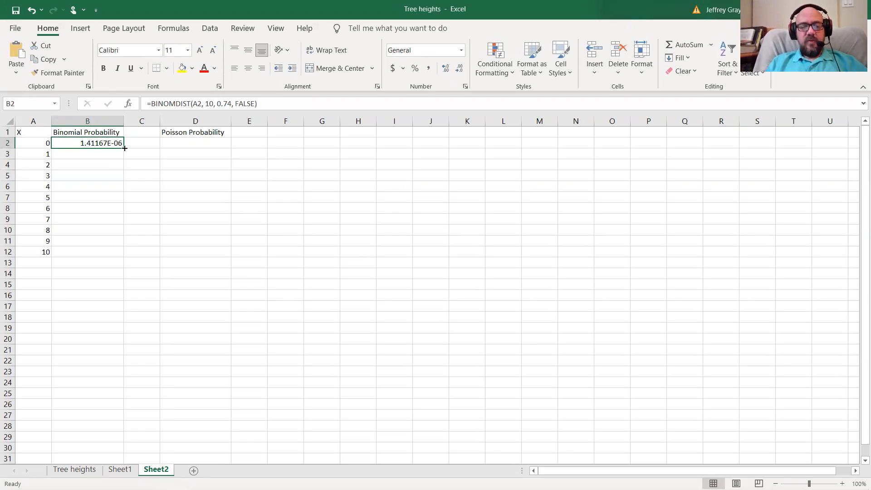
left_click_drag(125, 148, 124, 254)
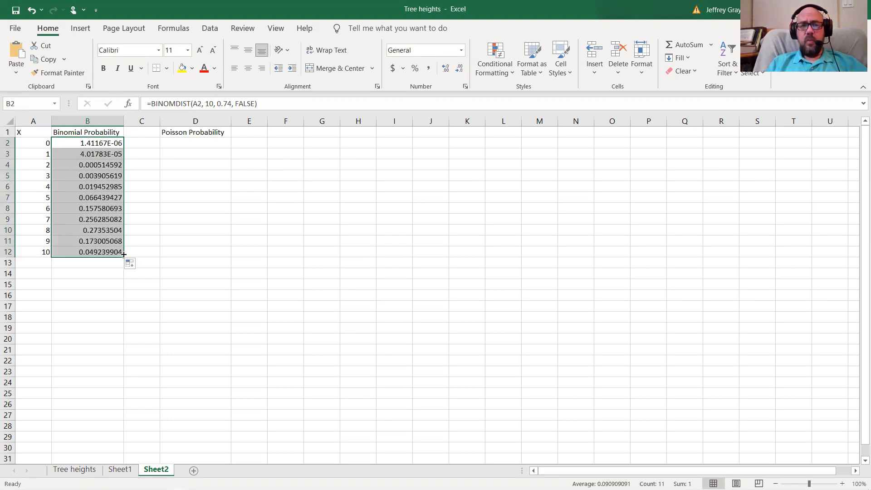
left_click(105, 151)
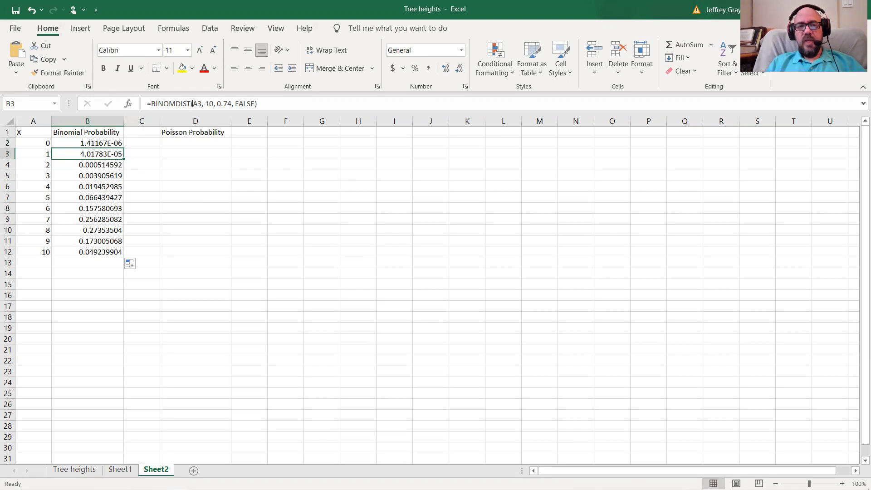
left_click(97, 165)
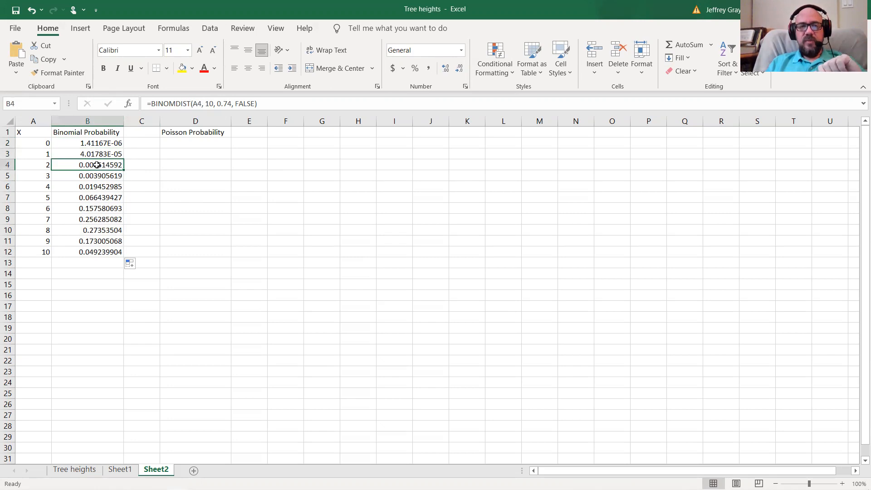
left_click(98, 175)
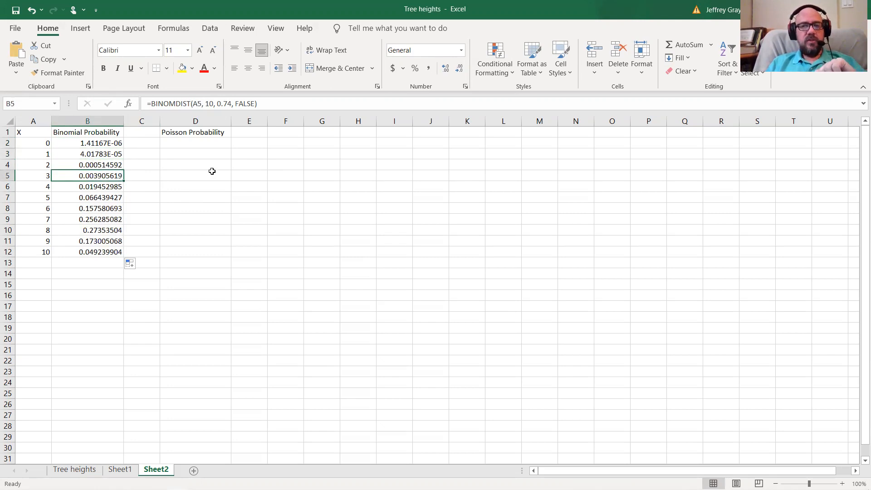
Change the A2 reference in B2's formula to A$2 and fill the formula down through B12.
left_click(87, 144)
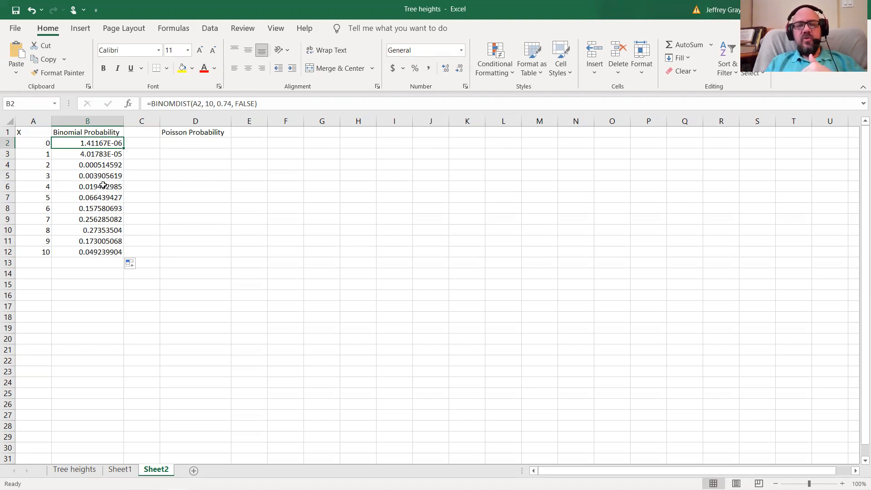
left_click(198, 103)
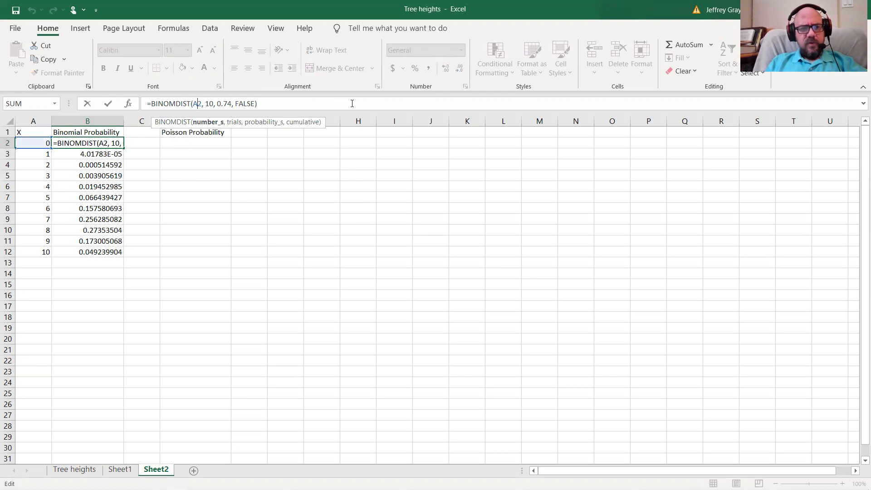
type("$")
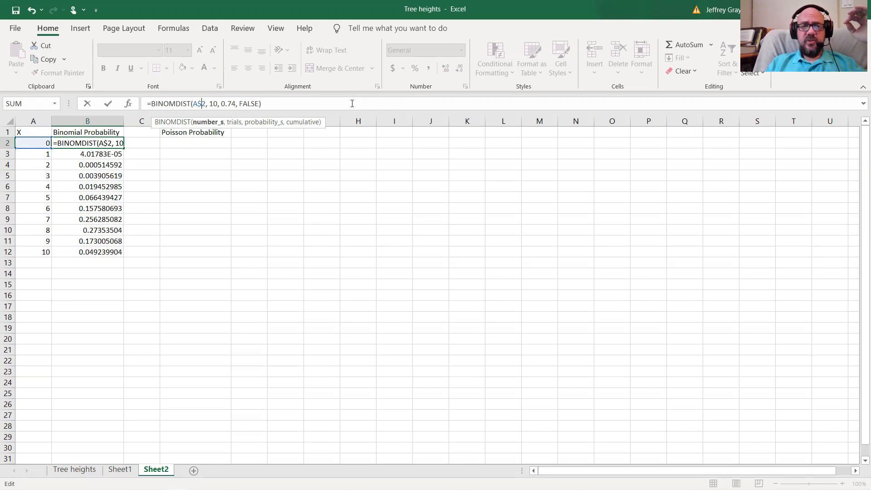
key("Return")
key("Up")
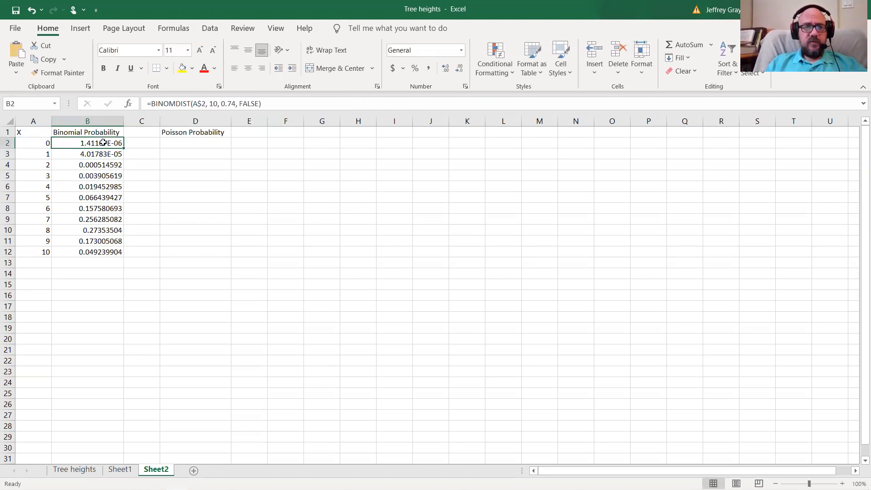
left_click_drag(123, 150, 113, 254)
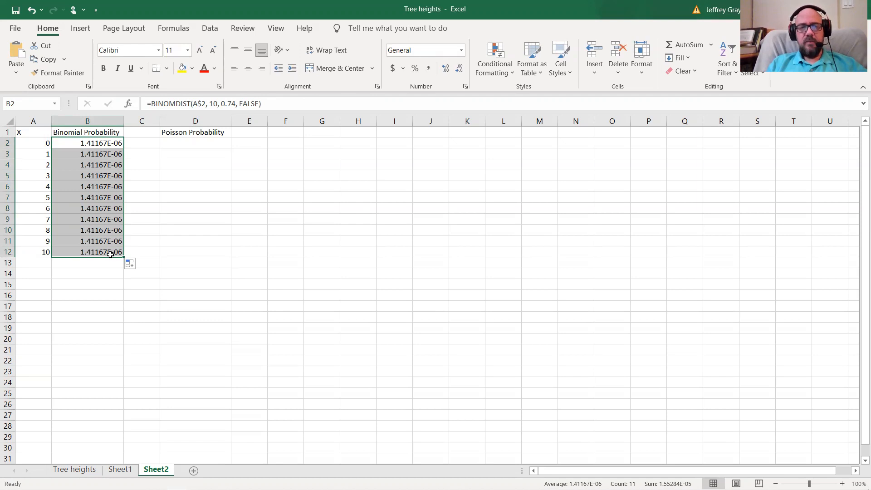
Change the A$2 reference in B8's formula to A2, and fill B9's formula down through B12.
left_click(100, 206)
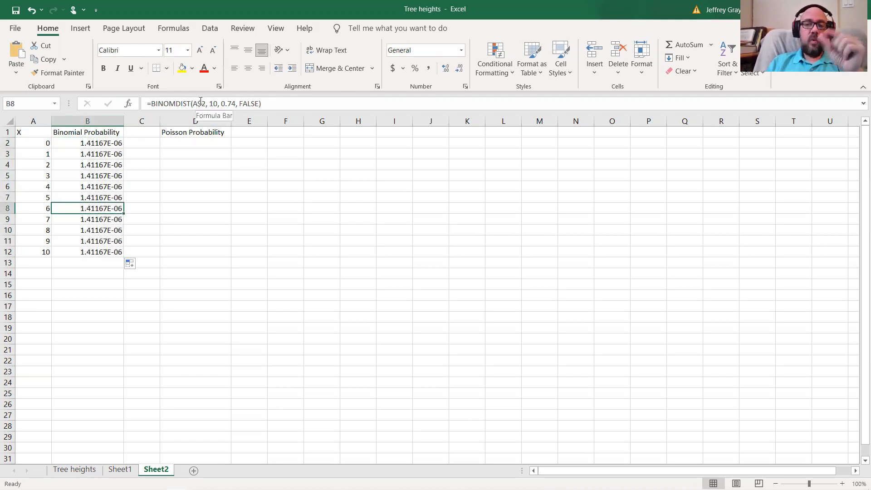
key("F2")
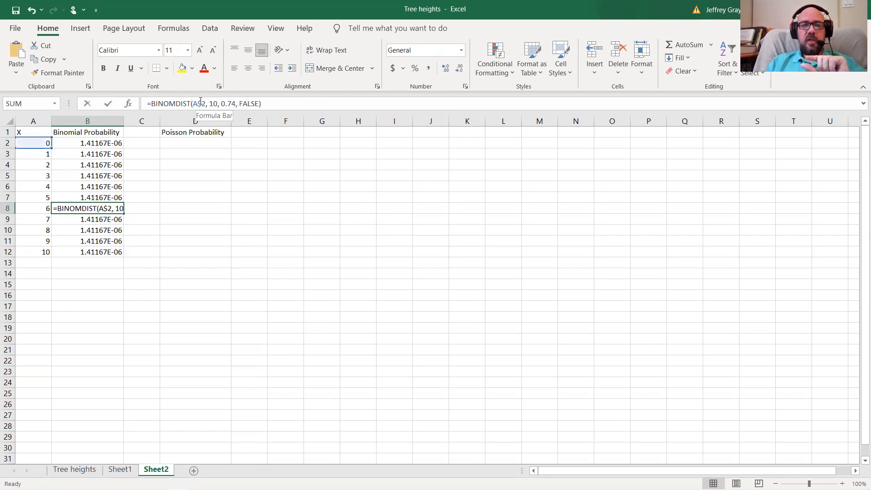
left_click(201, 102)
key("BackSpace")
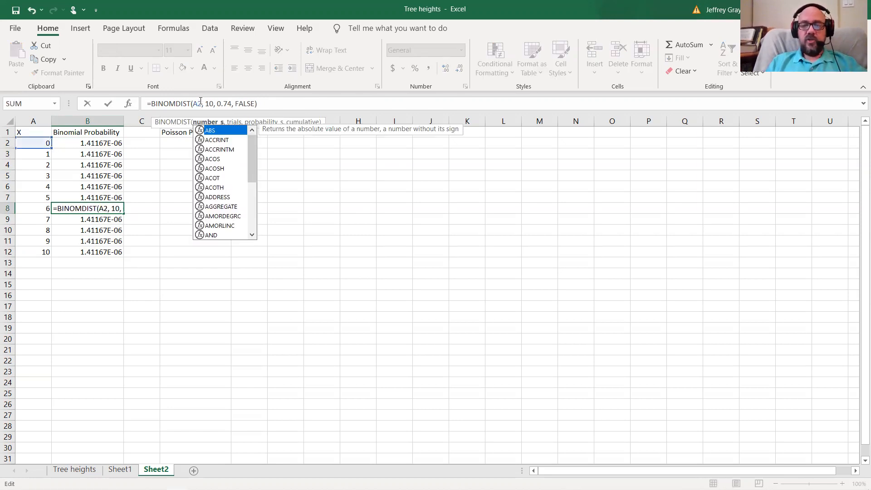
key("Return")
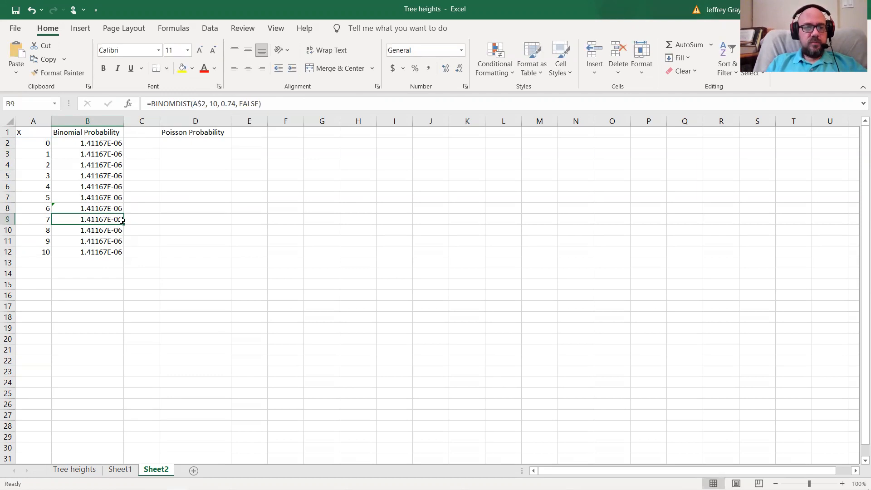
left_click_drag(124, 225, 119, 258)
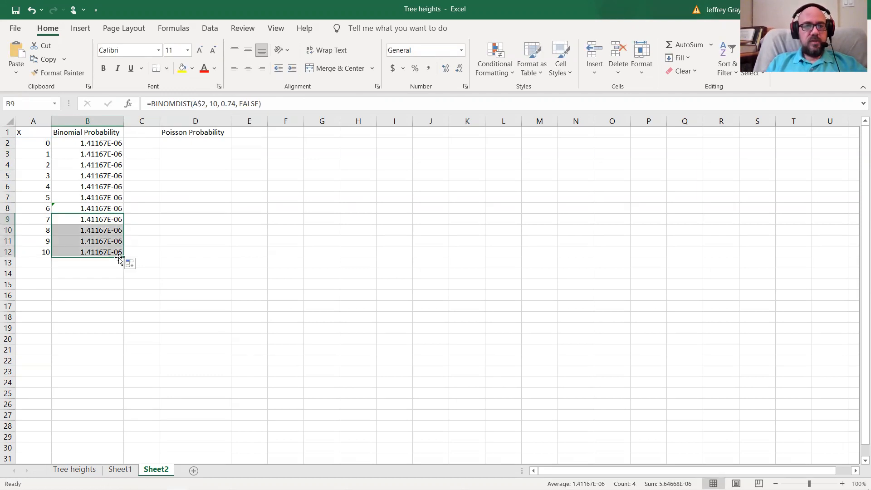
Change the A$2 reference in B2's formula back to A2 and fill the formula down through B12.
left_click(114, 144)
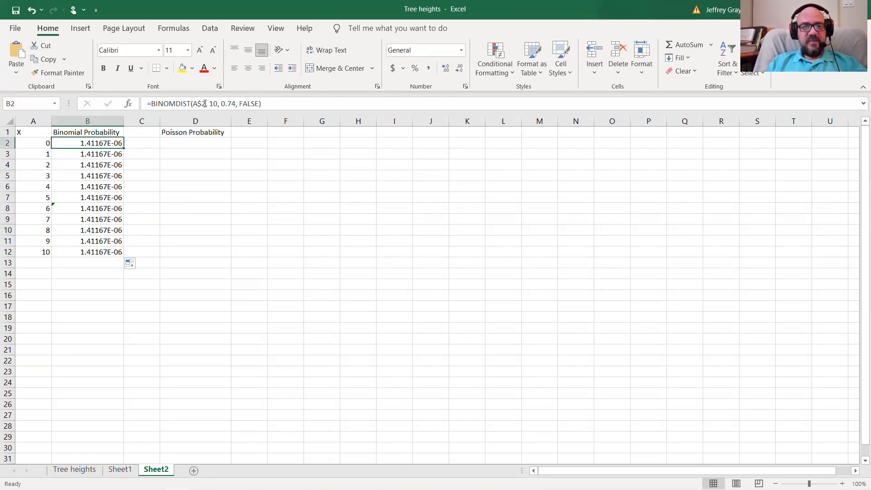
left_click(228, 102)
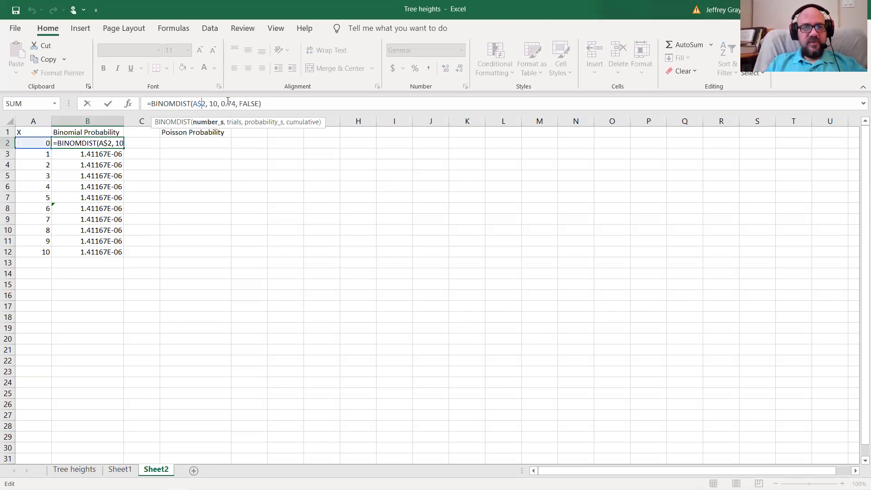
key("Return")
key("Up")
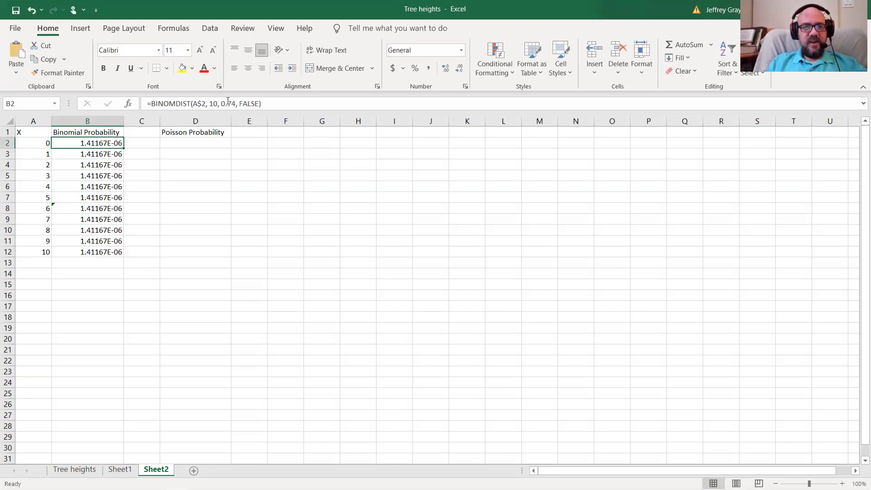
left_click(201, 103)
key("BackSpace")
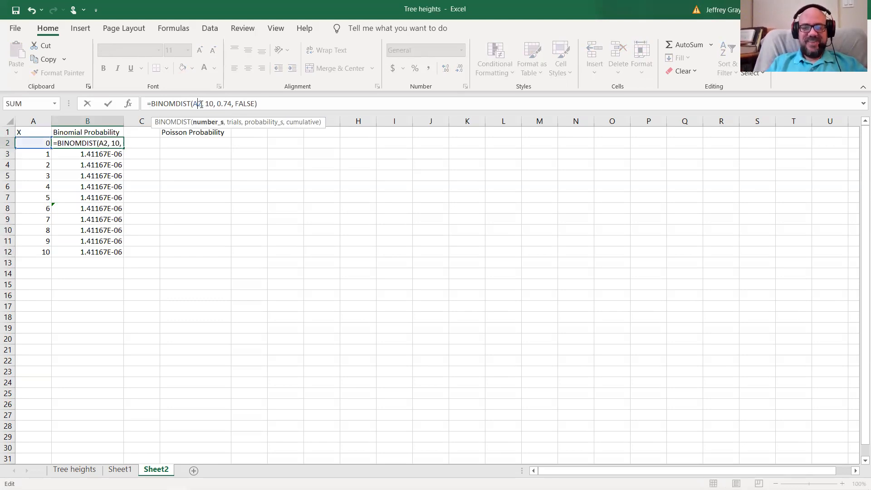
key("Return")
key("Up")
left_click_drag(123, 148, 123, 255)
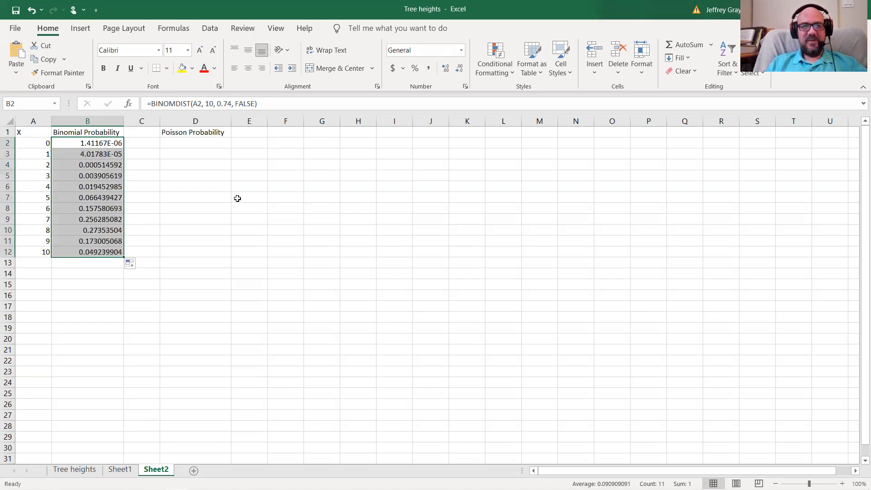
left_click(165, 173)
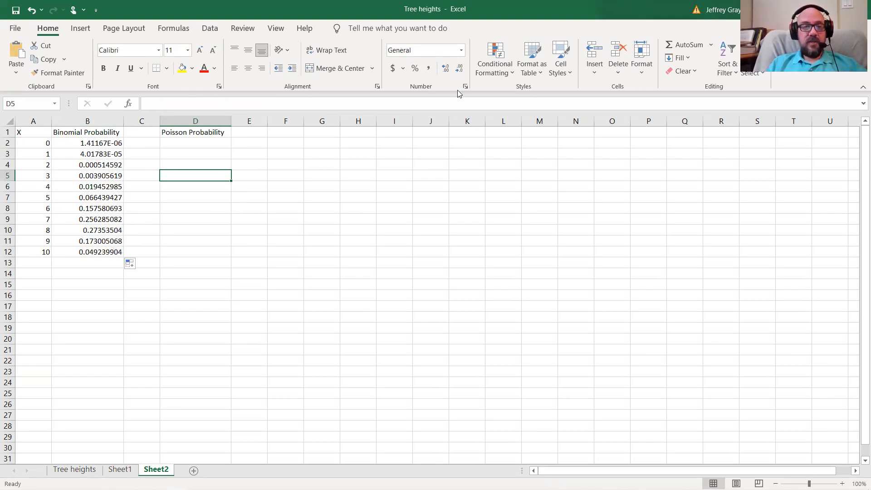
Insert a clustered column chart from A1:B12 and place it beside the data, around columns E to K.
left_click_drag(45, 132, 83, 249)
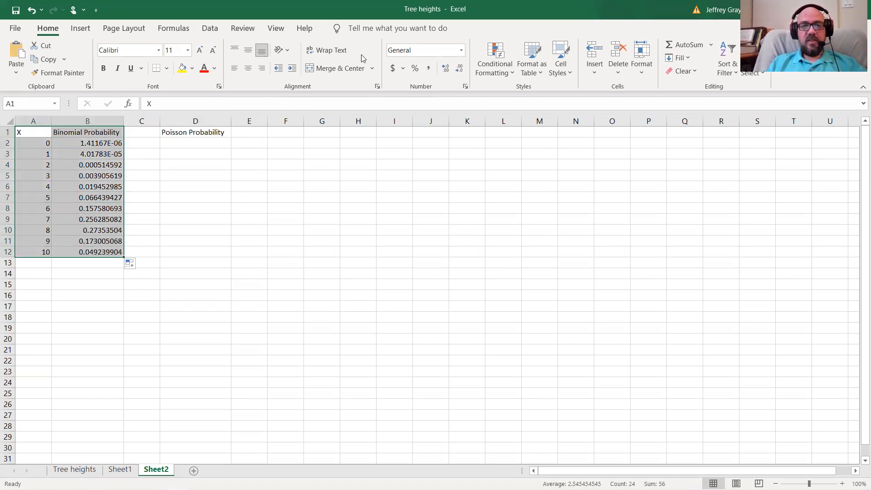
left_click(80, 30)
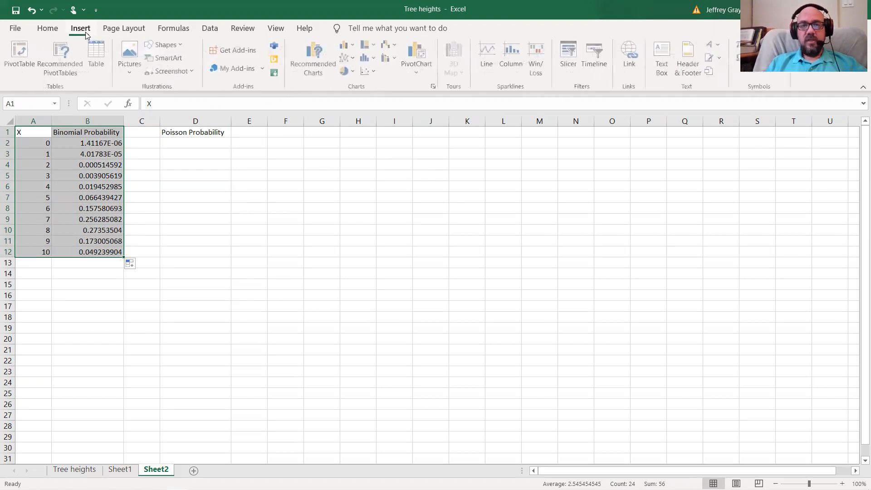
left_click(316, 75)
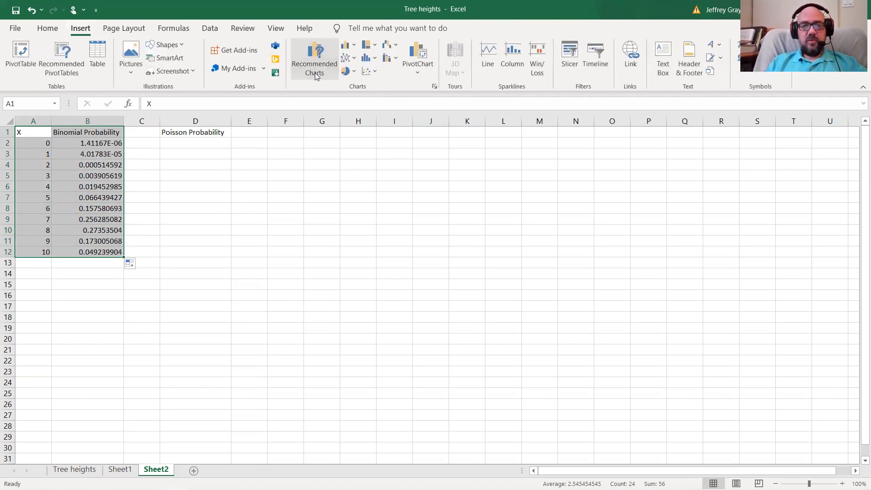
left_click(328, 152)
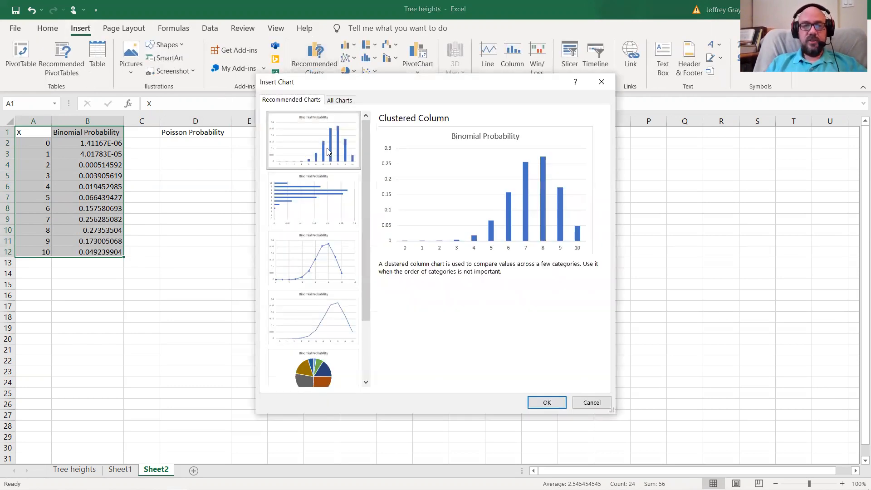
left_click(549, 405)
left_click_drag(523, 226, 452, 162)
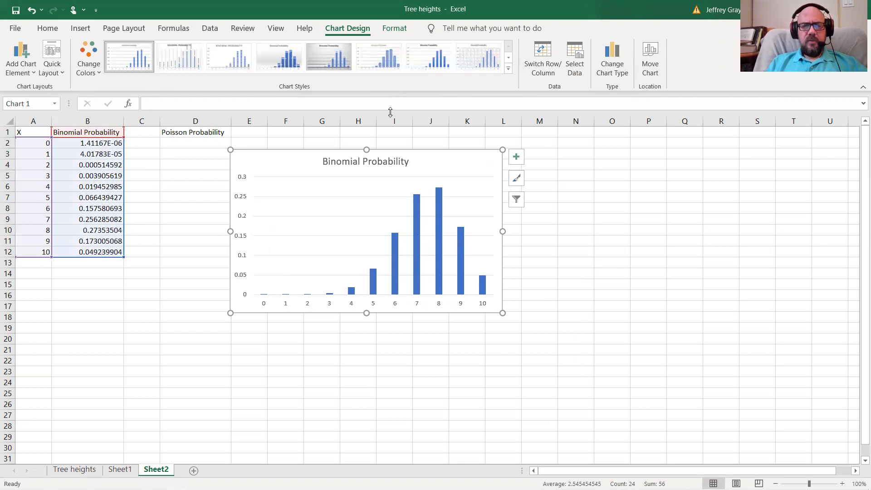
Replace the chart title with "Probability of Lebron making X free throws in 10 attempts".
double_click(402, 164)
left_click(387, 161)
double_click(387, 161)
key("BackSpace")
key("BackSpace")
key("BackSpace")
key("BackSpace")
key("BackSpace")
key("BackSpace")
key("BackSpace")
key("BackSpace")
key("BackSpace")
key("BackSpace")
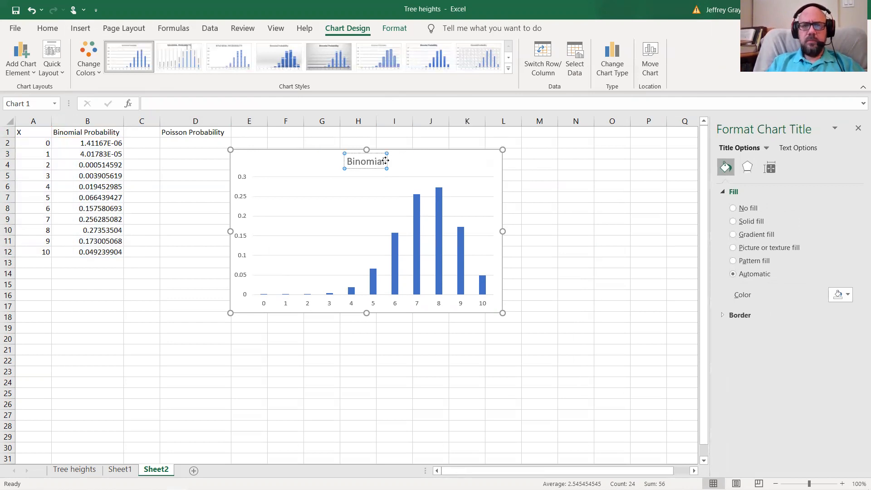
type("Pro")
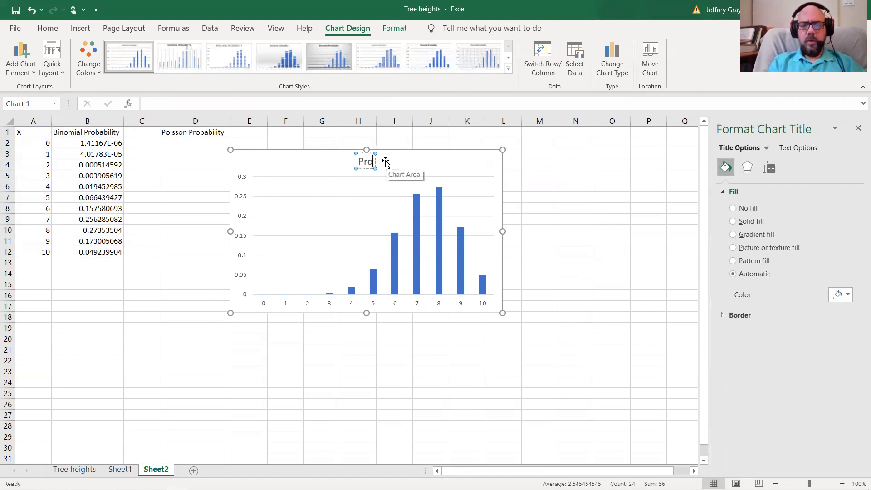
type("bability of Zebra")
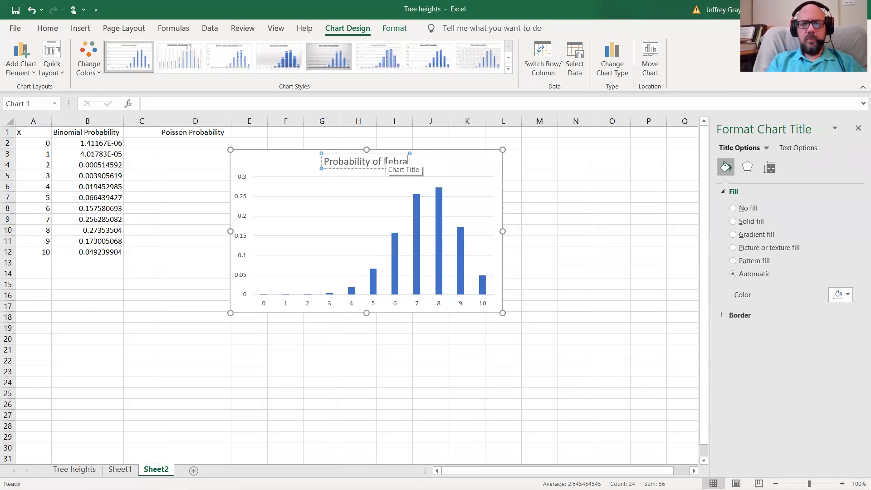
key("BackSpace")
type("on making X free thro")
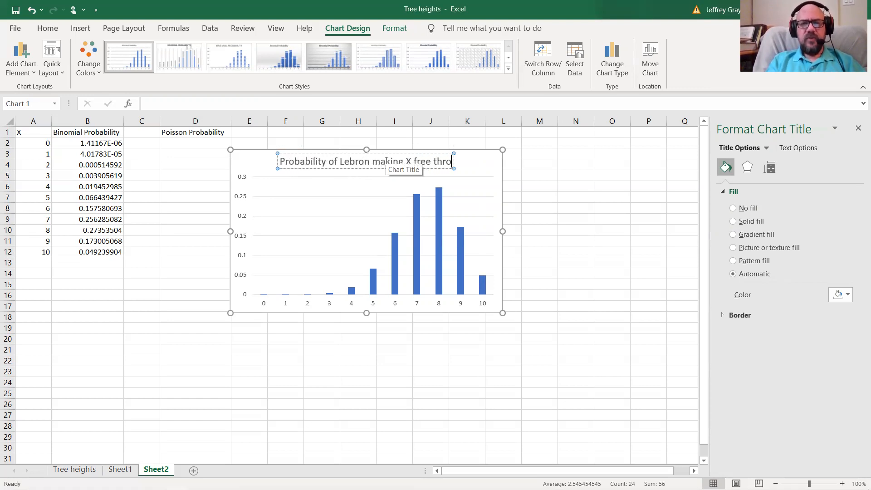
type("ws in 10 attempts")
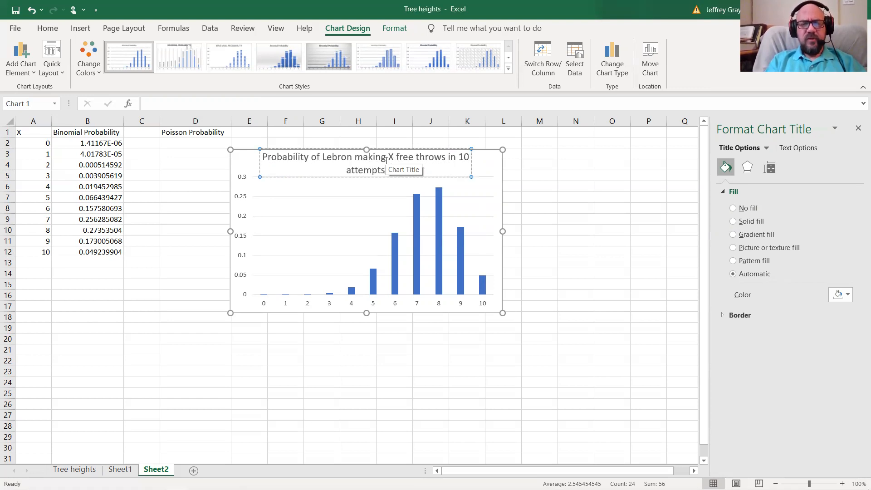
key("Escape")
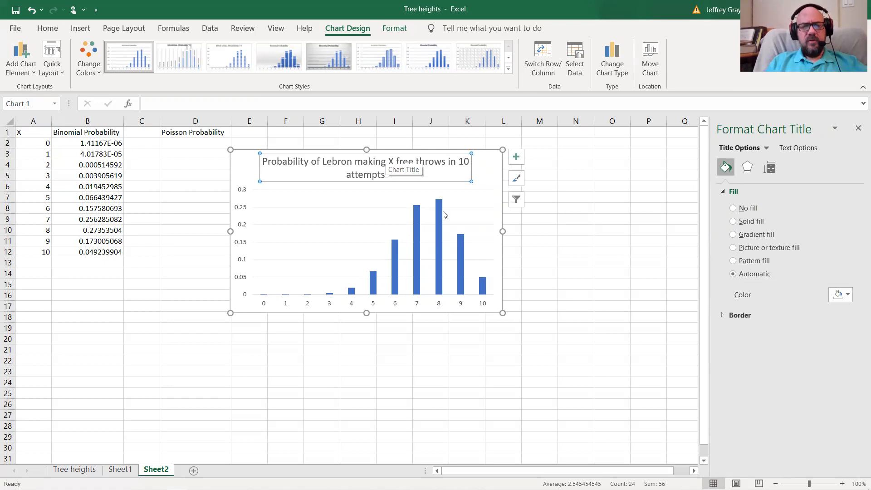
left_click(549, 264)
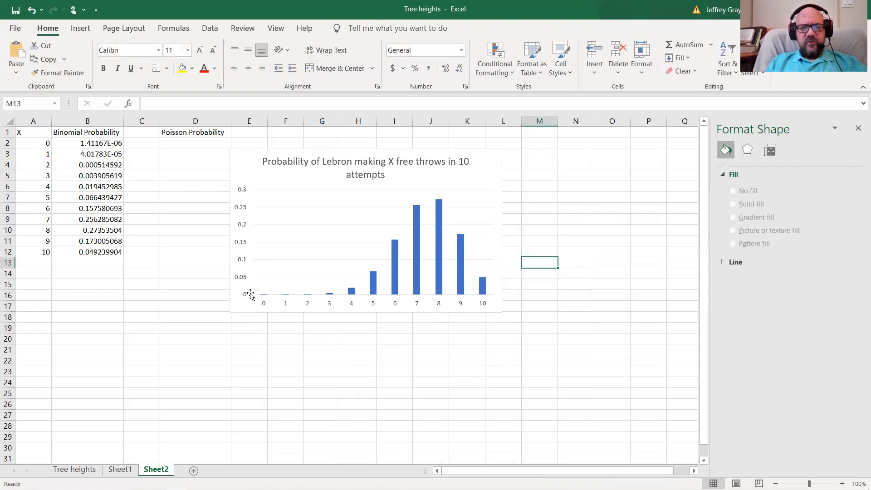
Add data labels to the columns of the free throw probability chart.
left_click(478, 167)
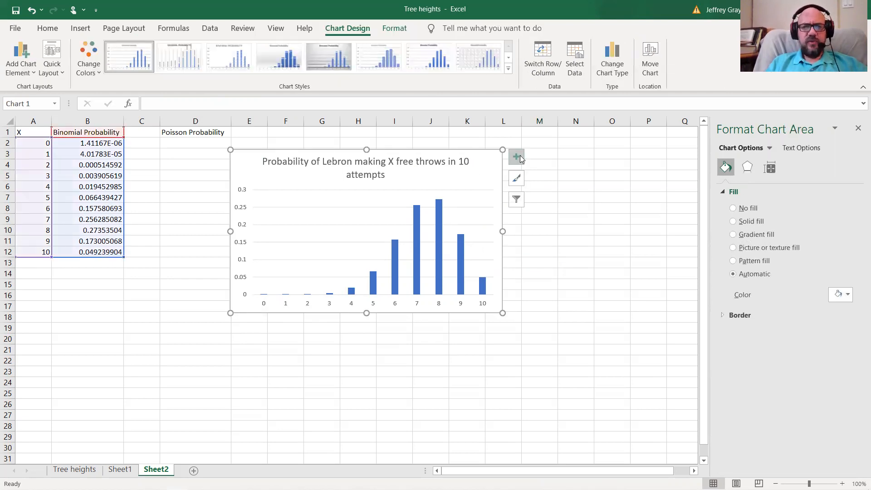
left_click(520, 156)
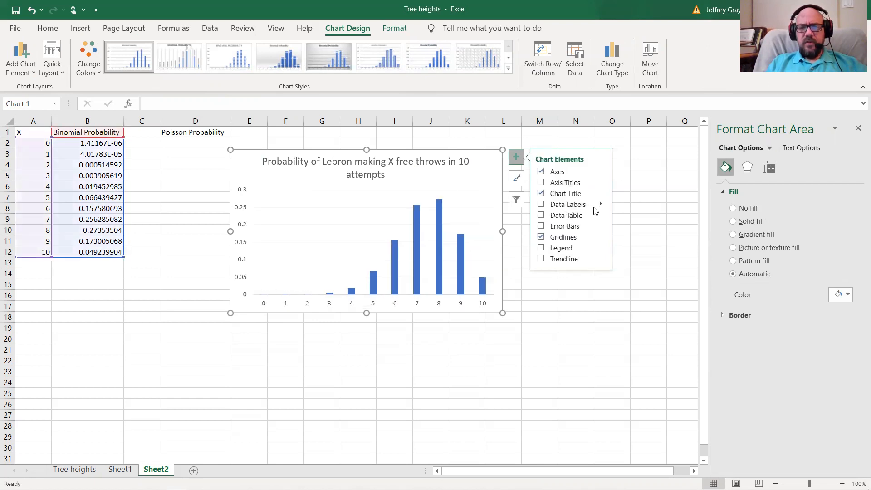
left_click(578, 205)
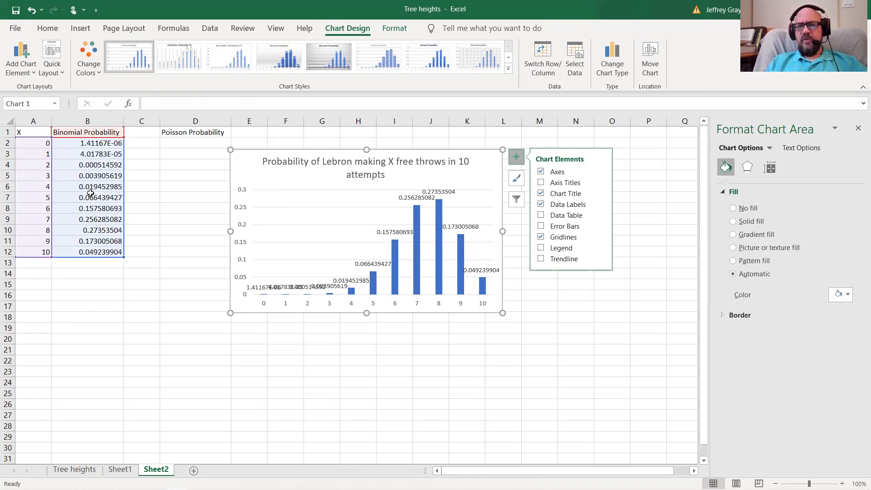
Format column B as Number with 4 decimal places.
left_click(96, 119)
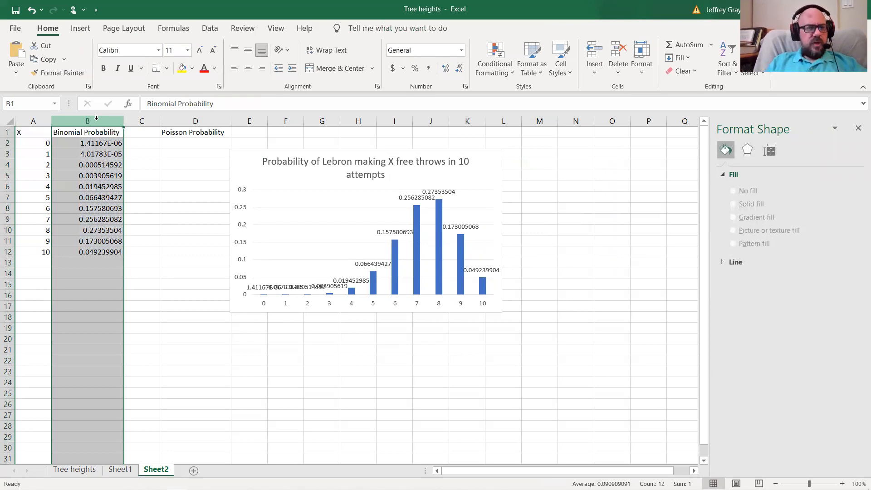
right_click(97, 120)
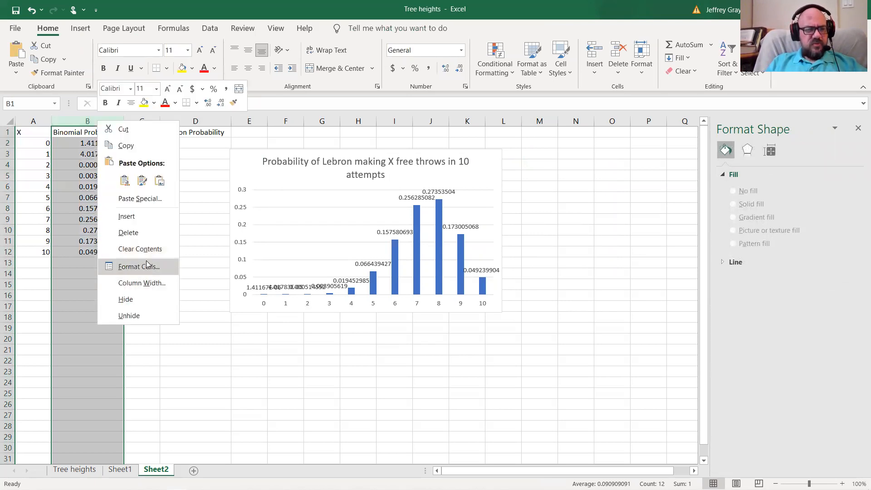
left_click(146, 267)
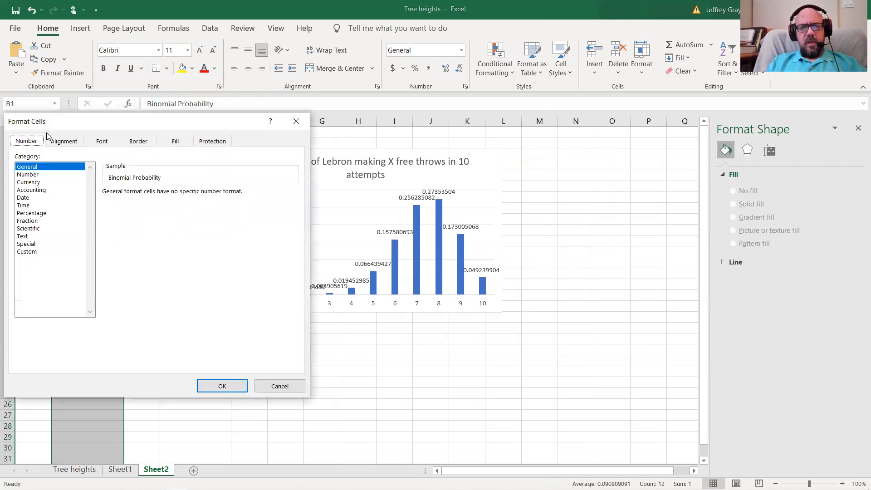
left_click(43, 175)
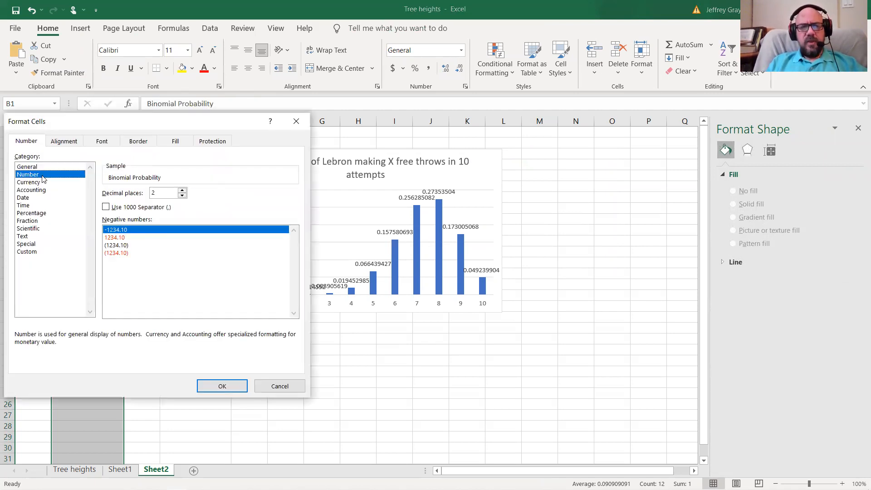
left_click(182, 191)
left_click(182, 191)
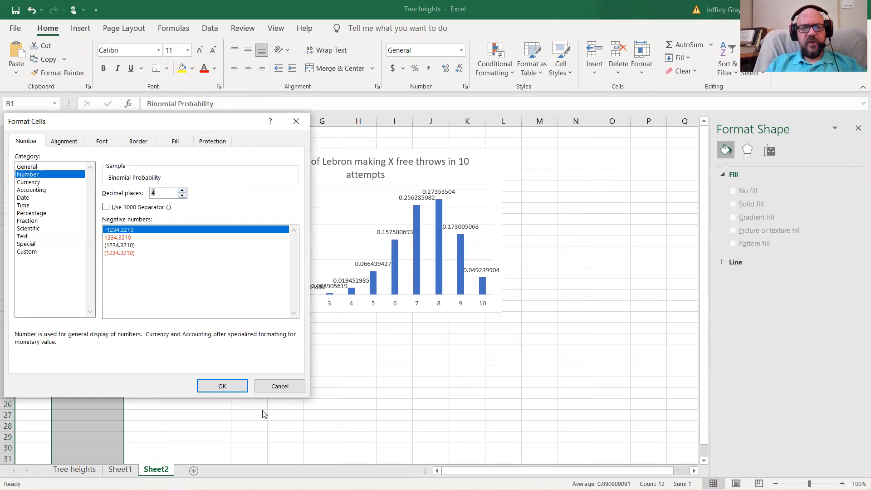
left_click(230, 389)
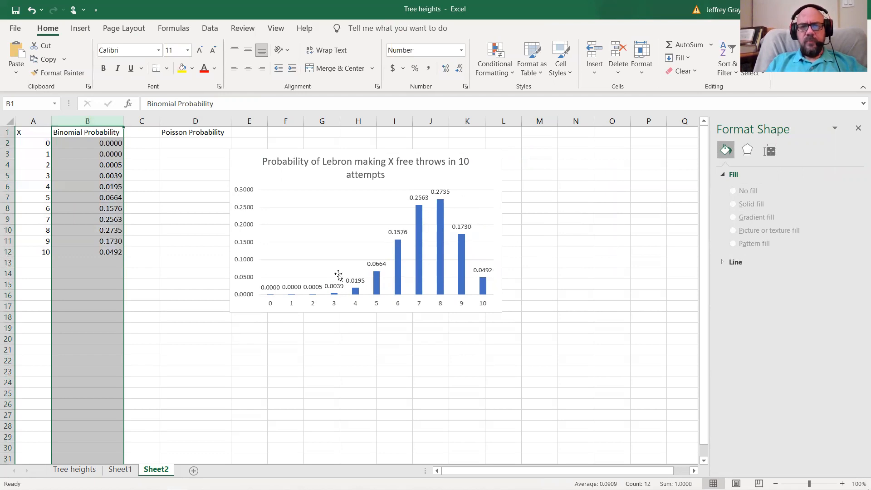
left_click(143, 226)
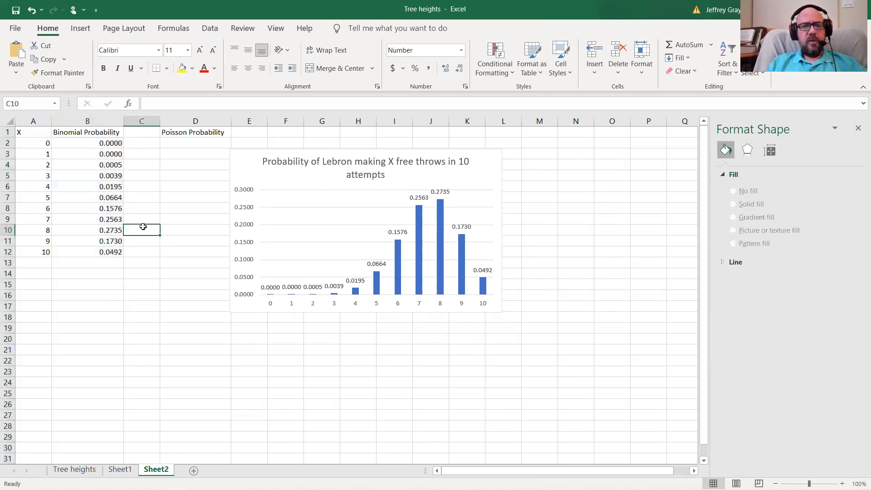
Change the success probability in B2's formula to 0.80 and fill the formula down through B12.
left_click(80, 143)
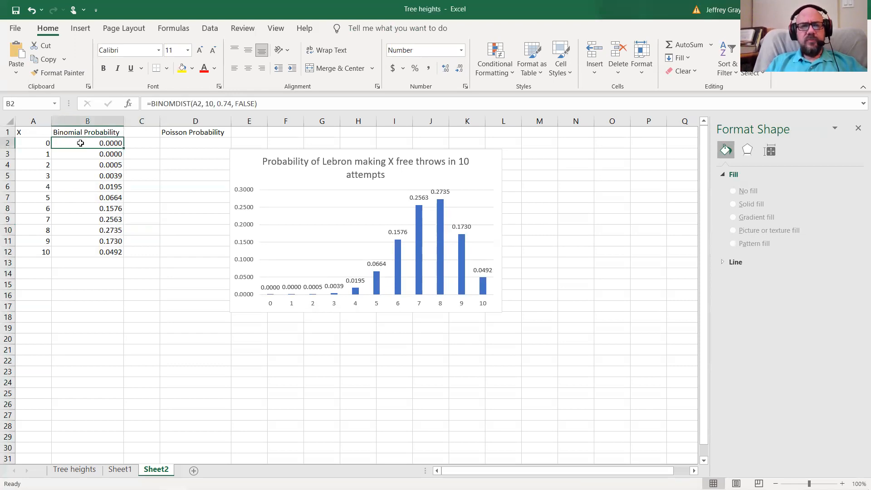
left_click(230, 105)
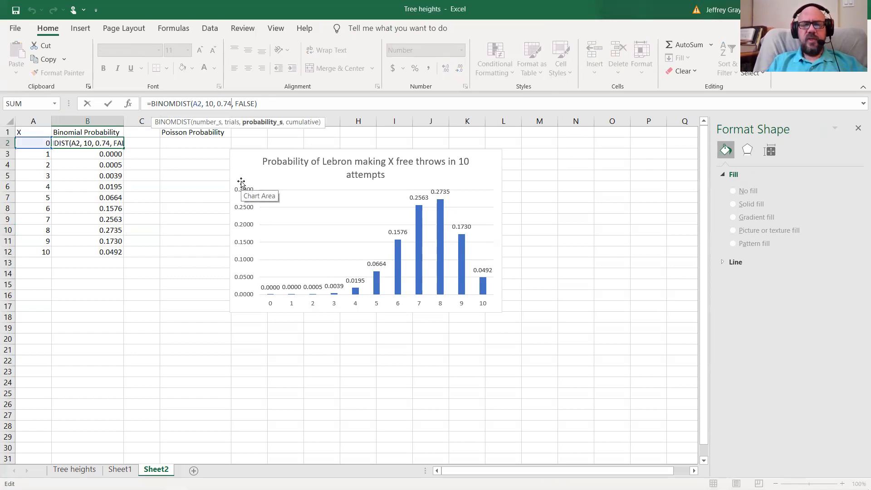
key("BackSpace")
key("BackSpace")
type("80")
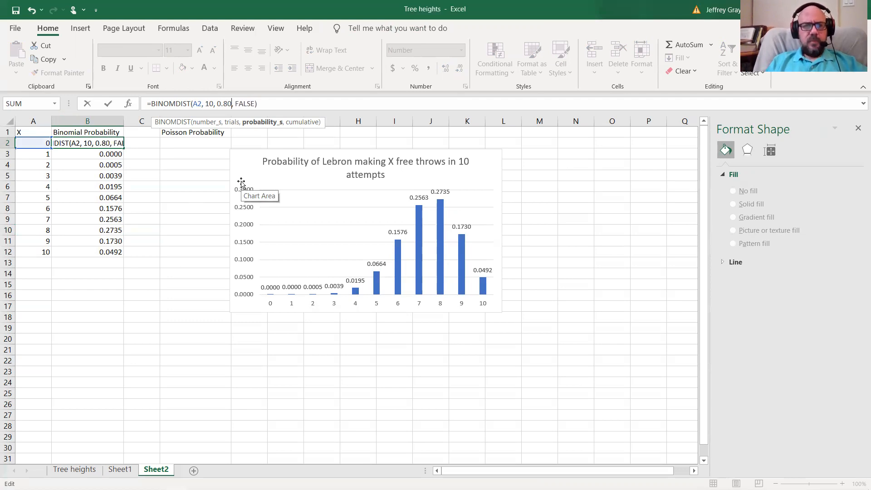
key("Return")
left_click(106, 140)
left_click_drag(124, 150, 123, 255)
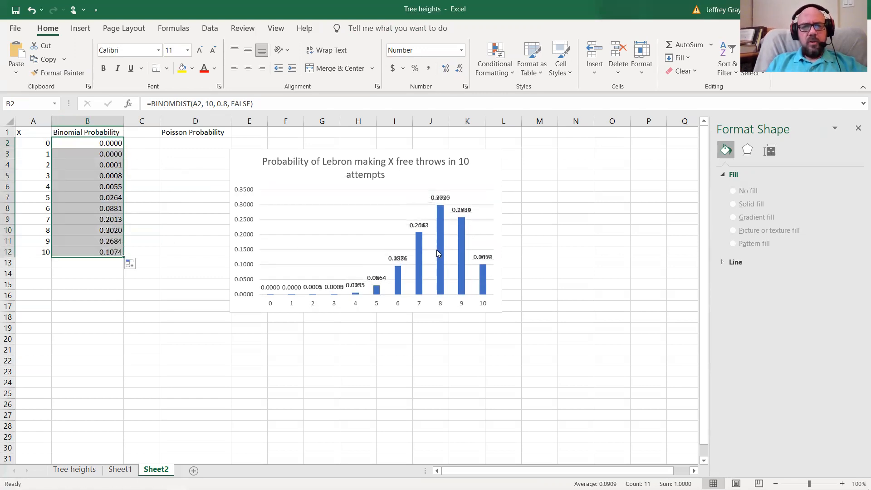
Move the chart further right, to about columns I through Q, at the same height.
mouse_move(438, 273)
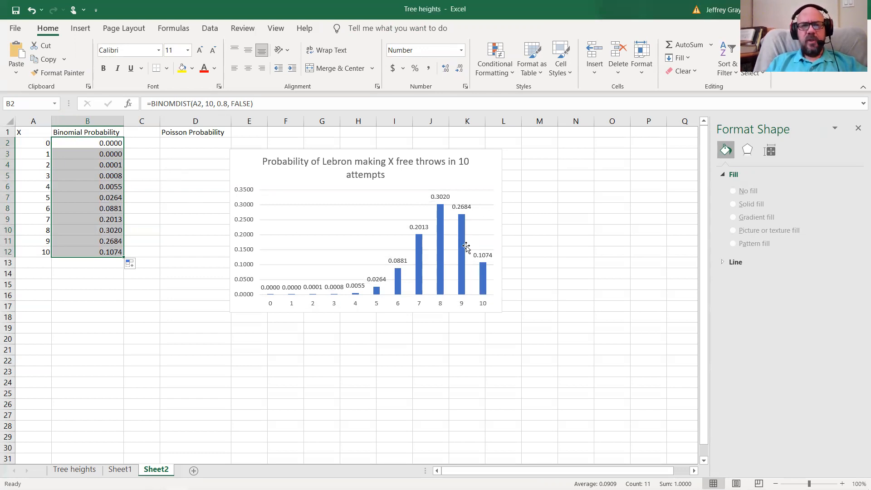
left_click(310, 201)
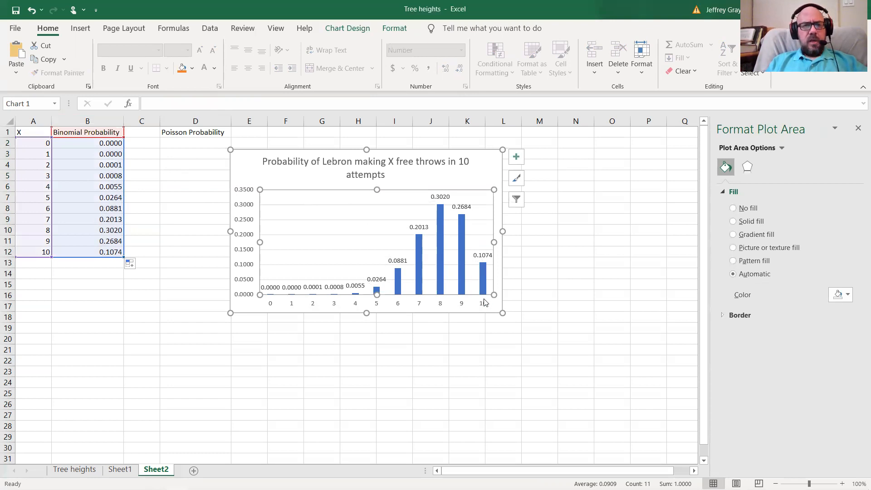
left_click_drag(481, 158, 653, 160)
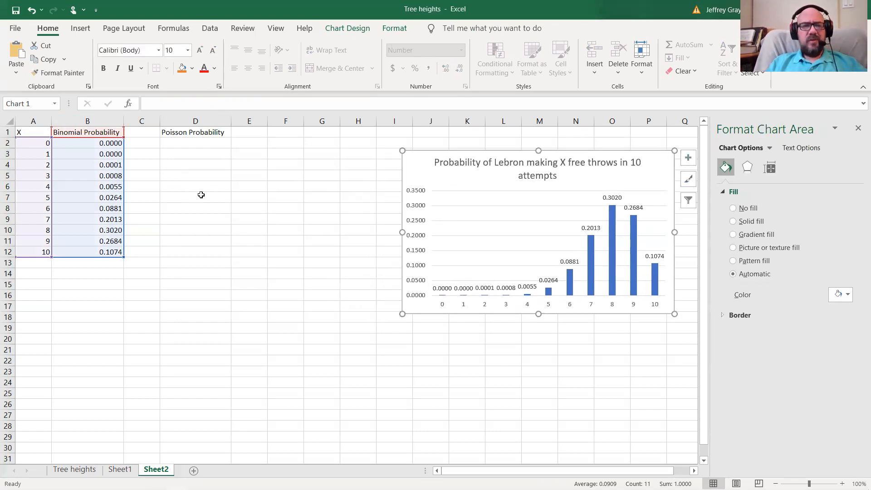
Enter the formula =POISSON.DIST(A2, 3, FALSE) in D2 to calculate the Poisson probability with mean 3.
left_click(187, 141)
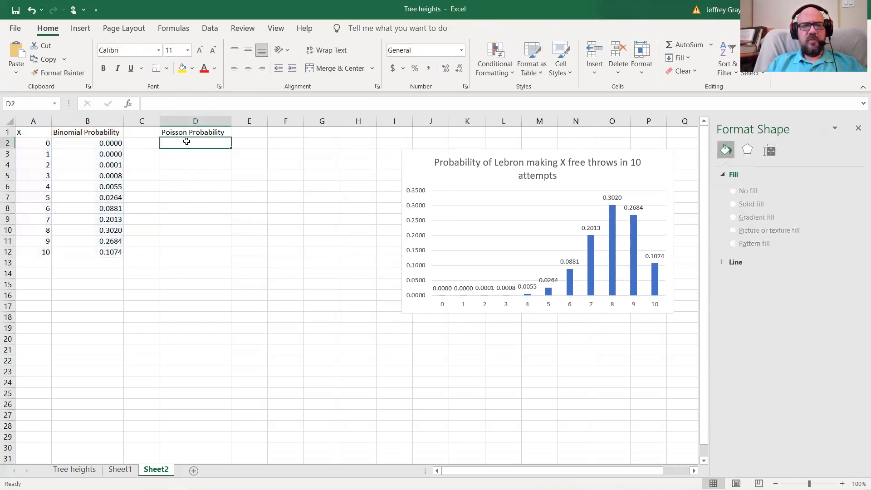
type("=")
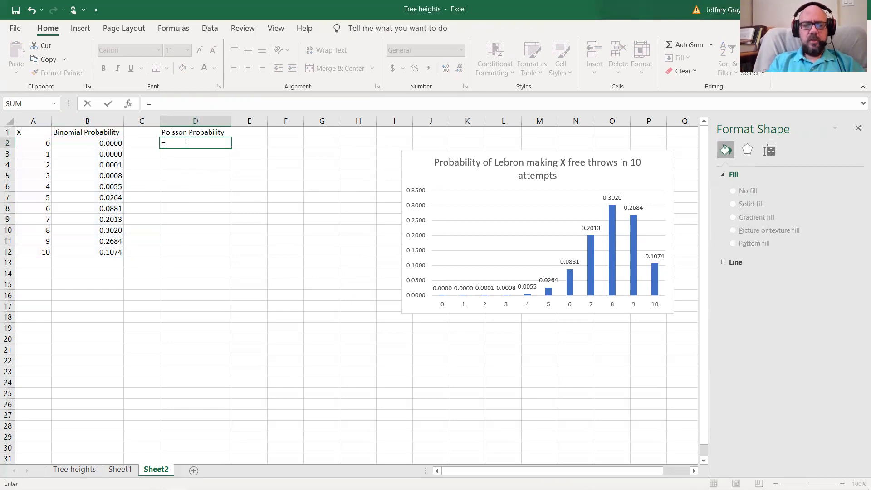
type("poissondist(")
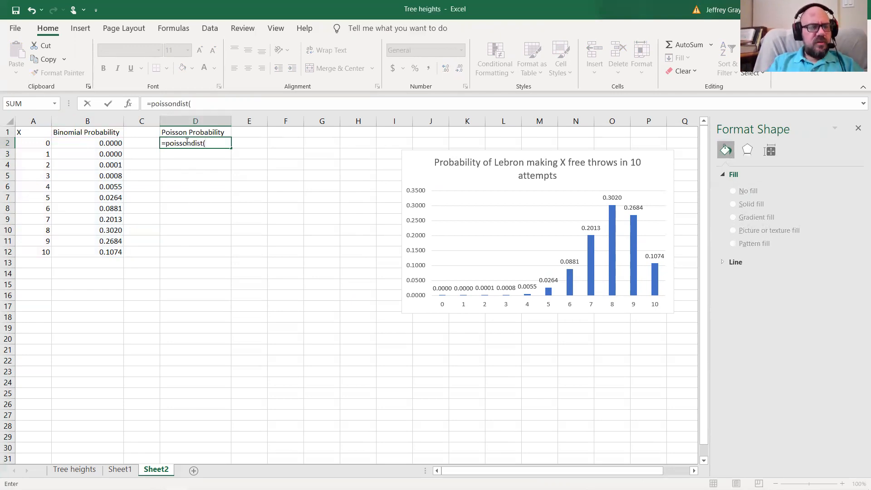
type("[]]]")
key("BackSpace")
key("BackSpace")
key("BackSpace")
key("BackSpace")
key("BackSpace")
key("BackSpace")
key("BackSpace")
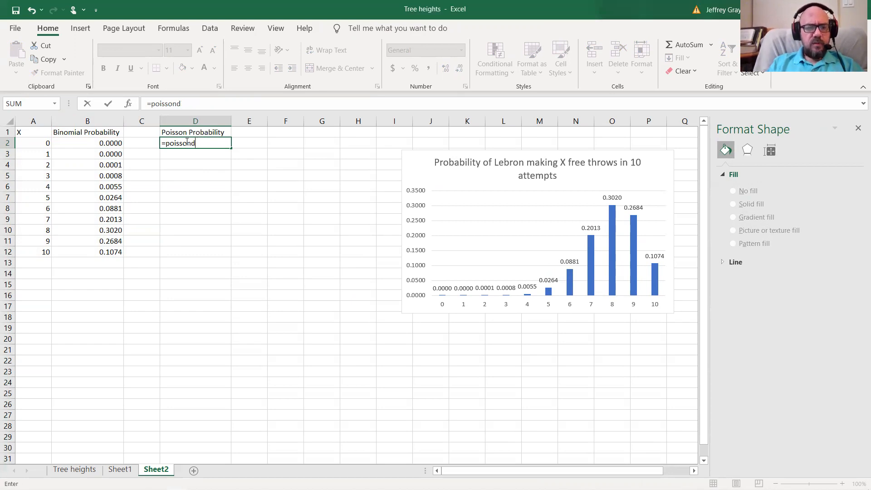
key("BackSpace")
type(".dist")
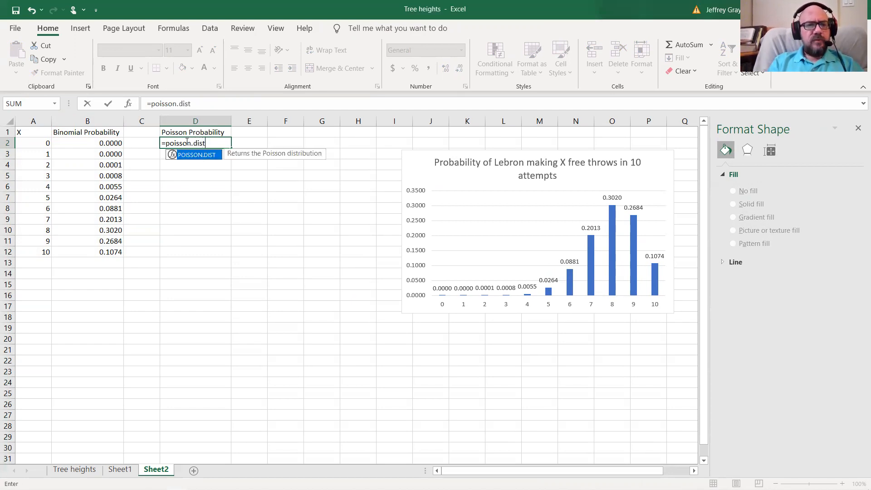
type("(")
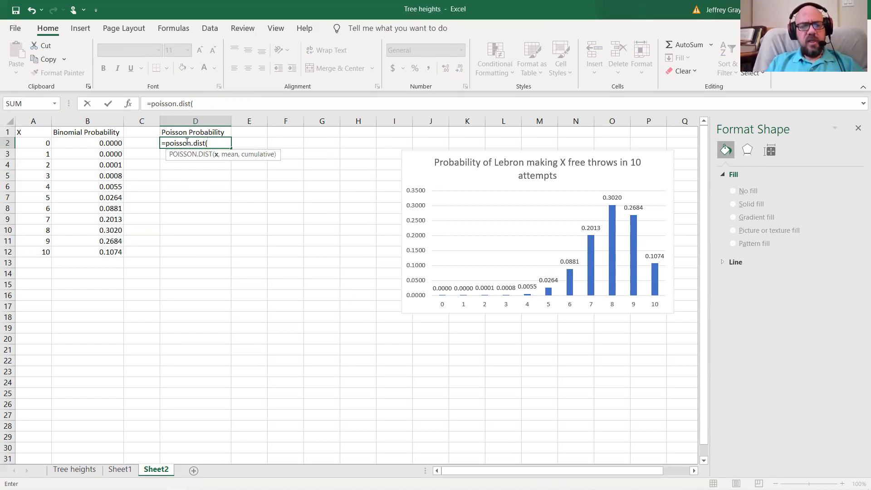
type("A2,")
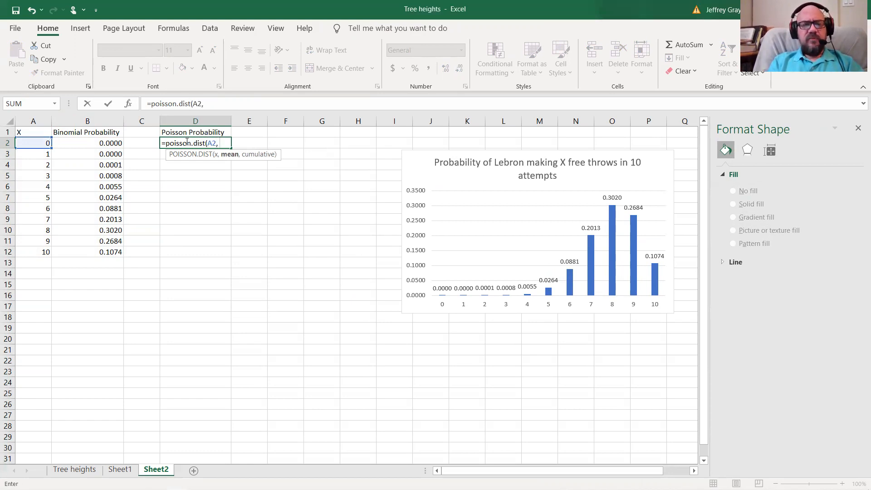
type(" 3")
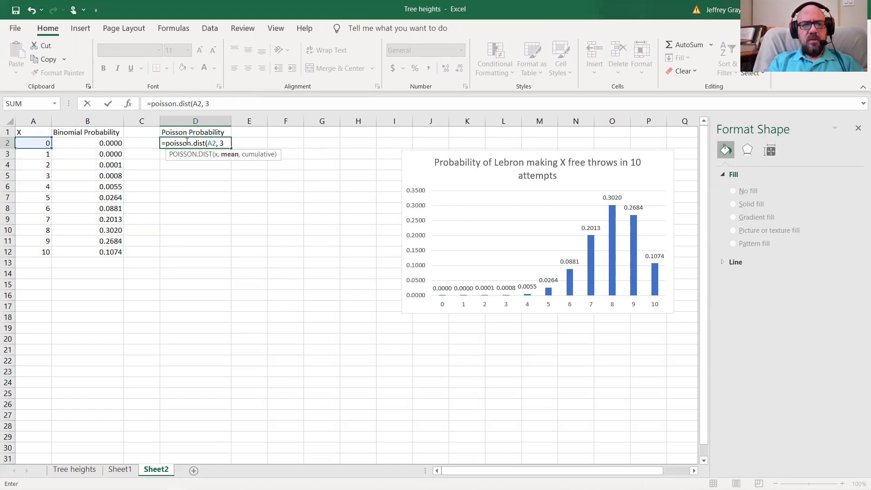
type(", ")
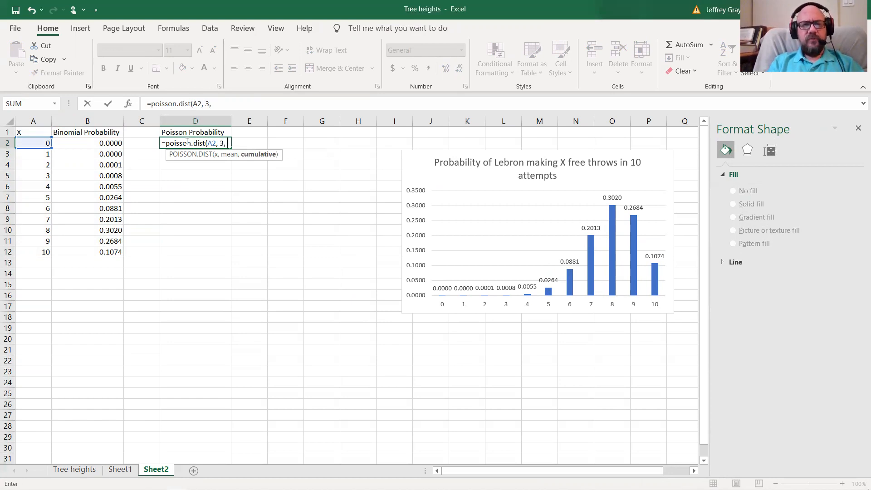
type("False)")
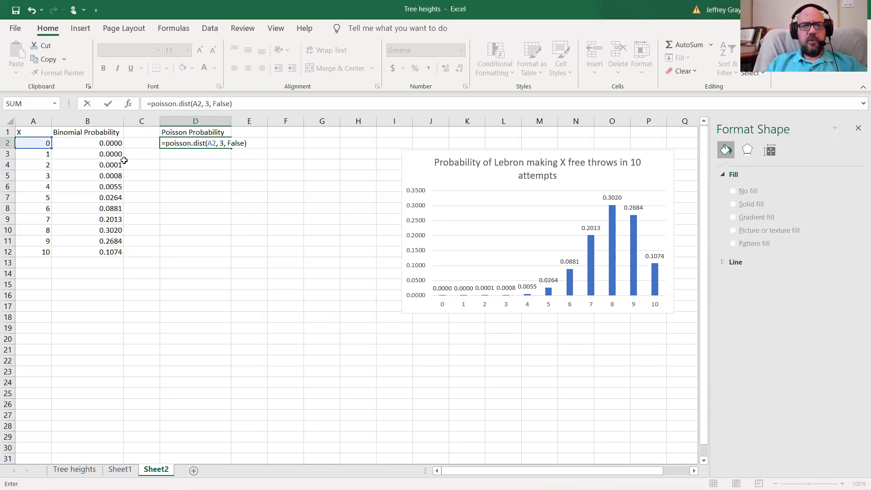
key("Return")
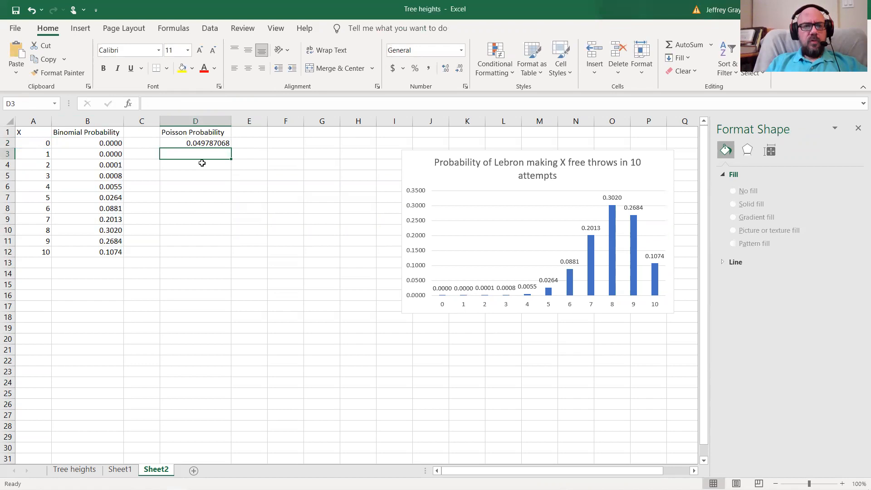
Fill the Poisson formula from D2 down through D12.
left_click(207, 142)
left_click_drag(231, 148, 234, 258)
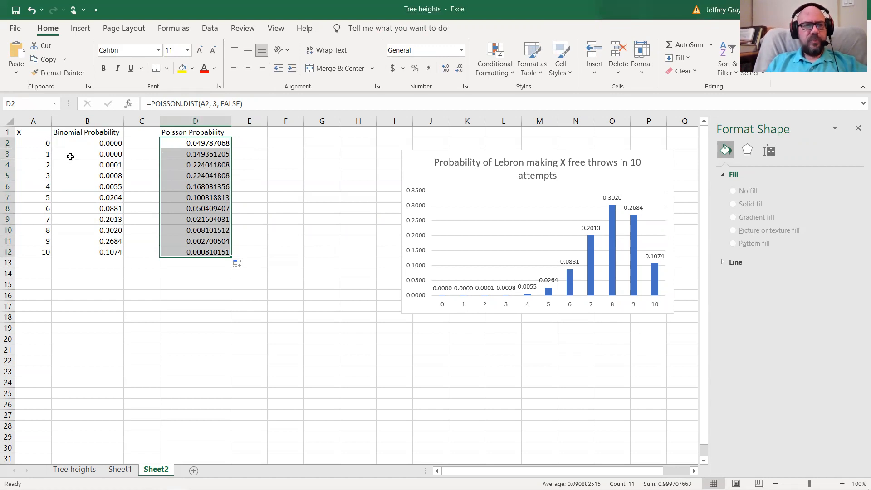
left_click(209, 216)
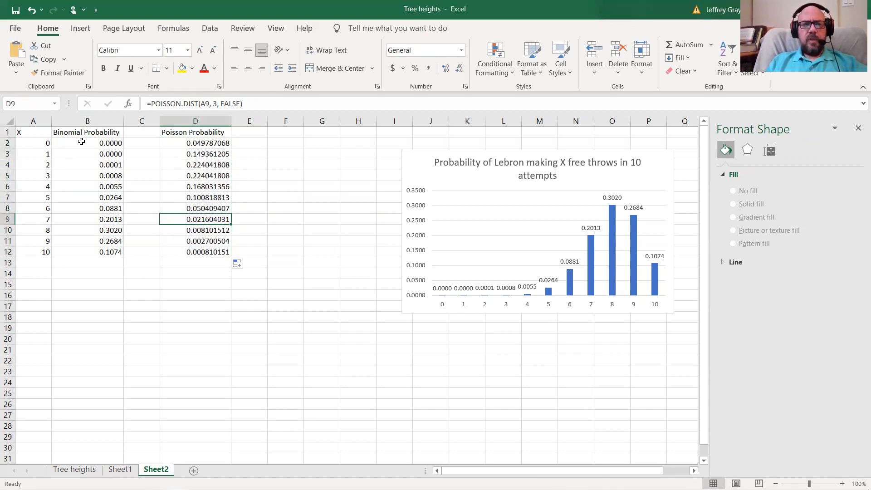
left_click(38, 121)
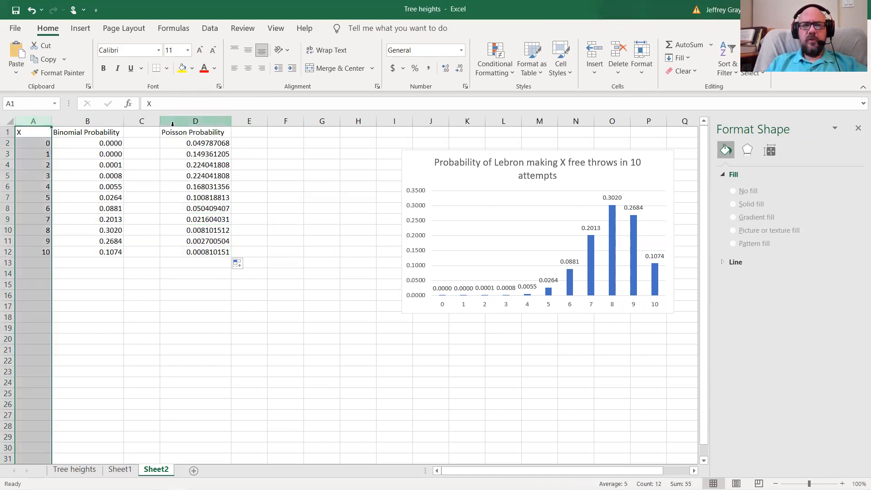
left_click(211, 120, "ctrl")
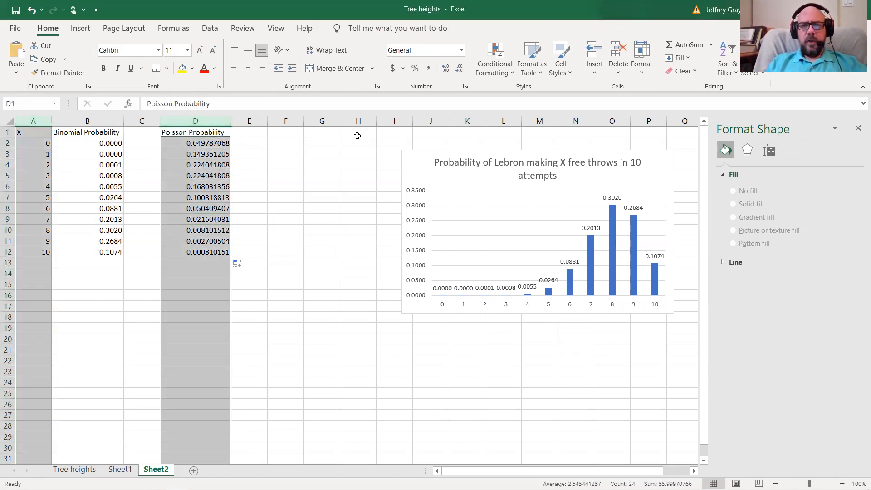
left_click(282, 167)
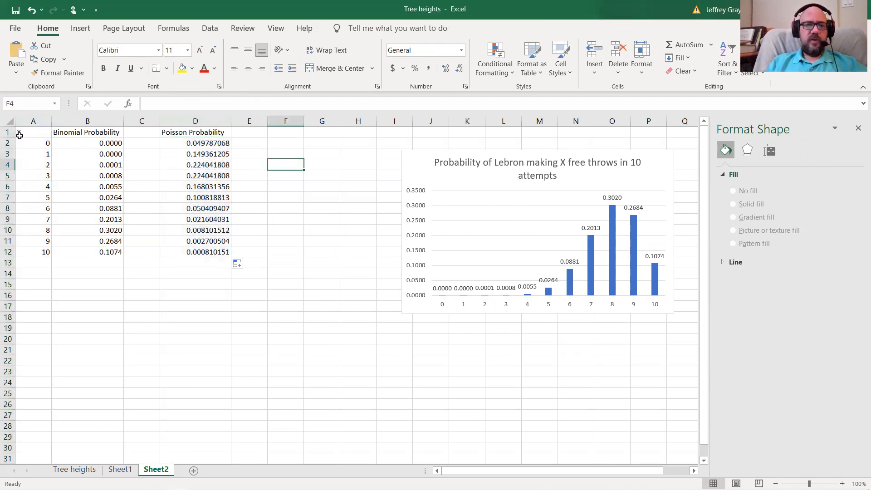
Insert a clustered column chart of the Poisson probabilities using columns A and D, and add data labels to it.
left_click(43, 119)
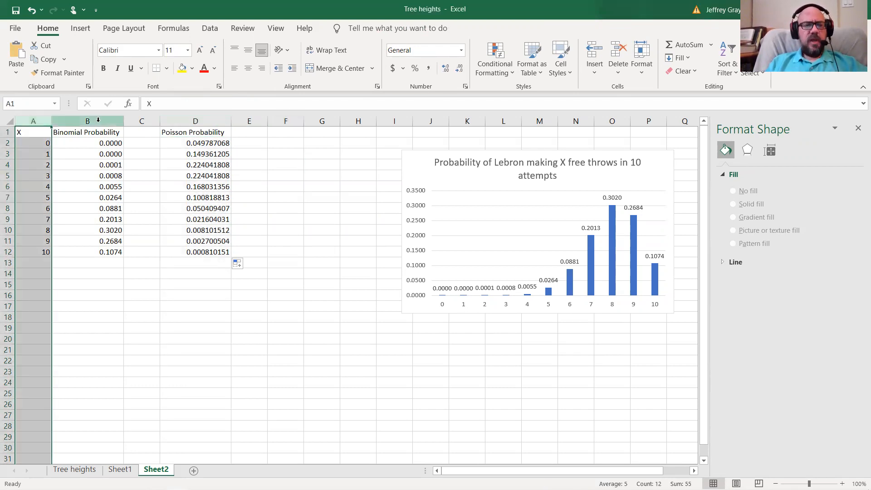
left_click(173, 119, "ctrl")
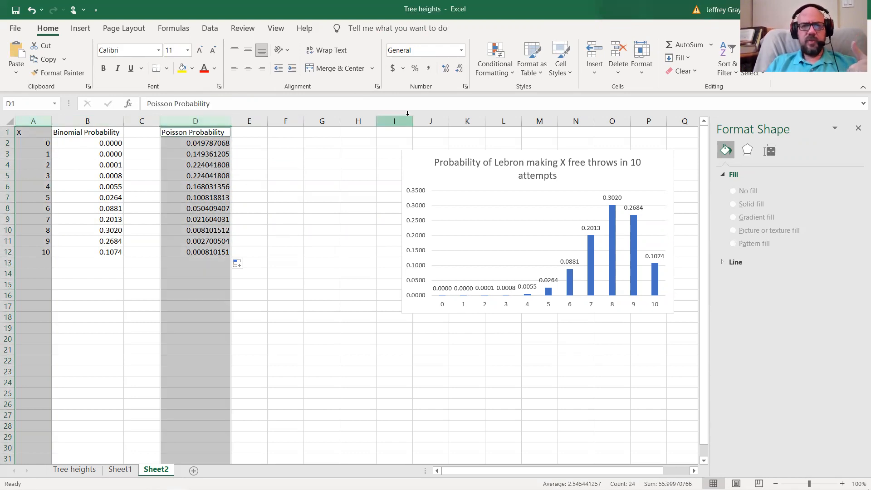
left_click(81, 28)
left_click(313, 72)
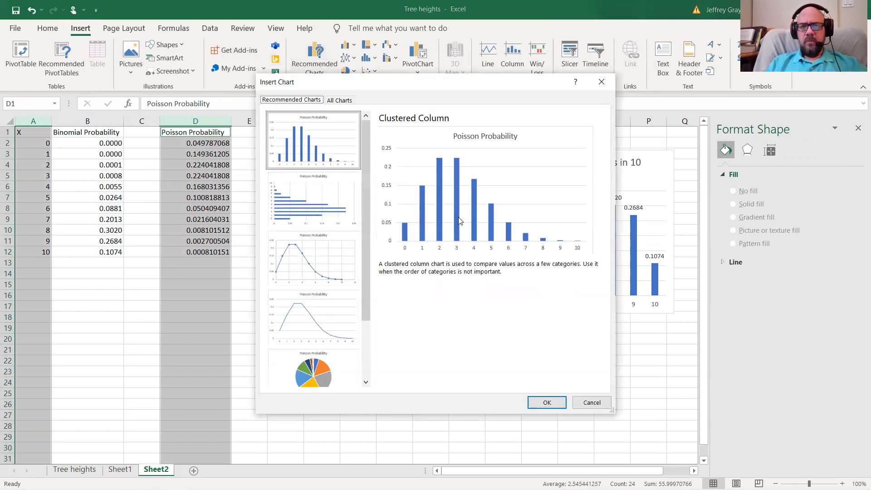
left_click(549, 403)
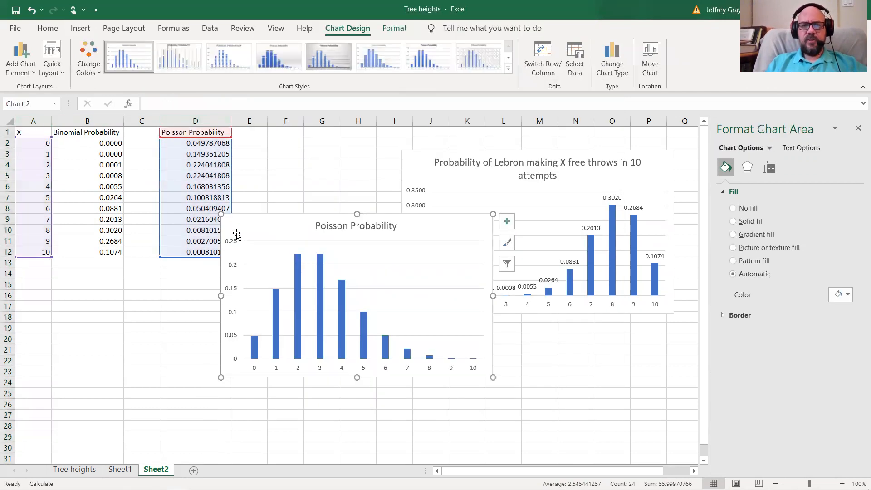
left_click(507, 222)
left_click(532, 268)
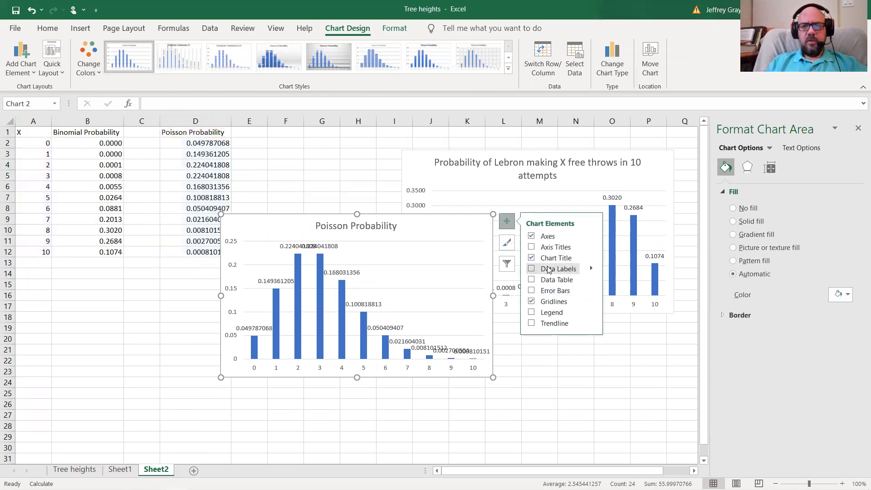
Fill only the column for X = 4 in the Poisson chart with standard yellow.
left_click(319, 300)
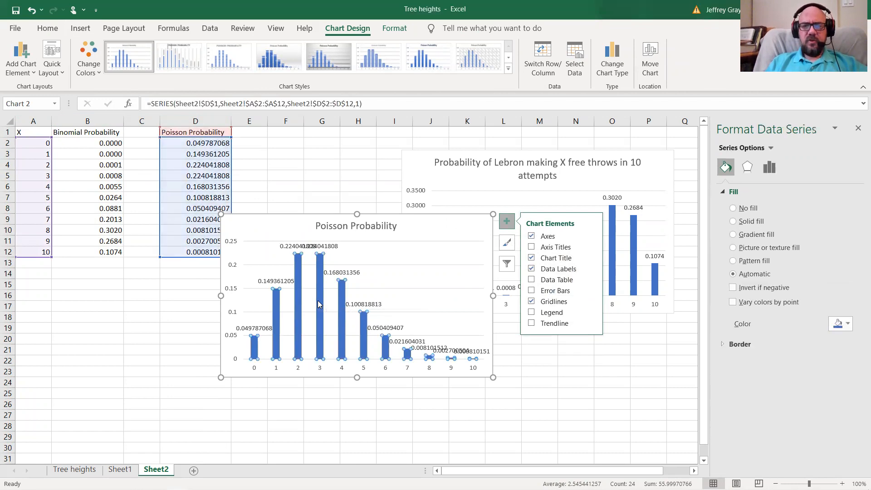
left_click(341, 307)
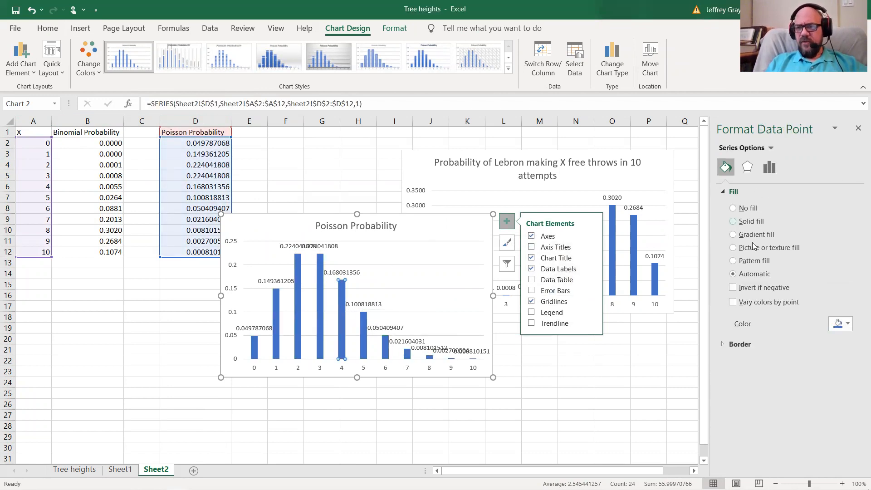
left_click(839, 325)
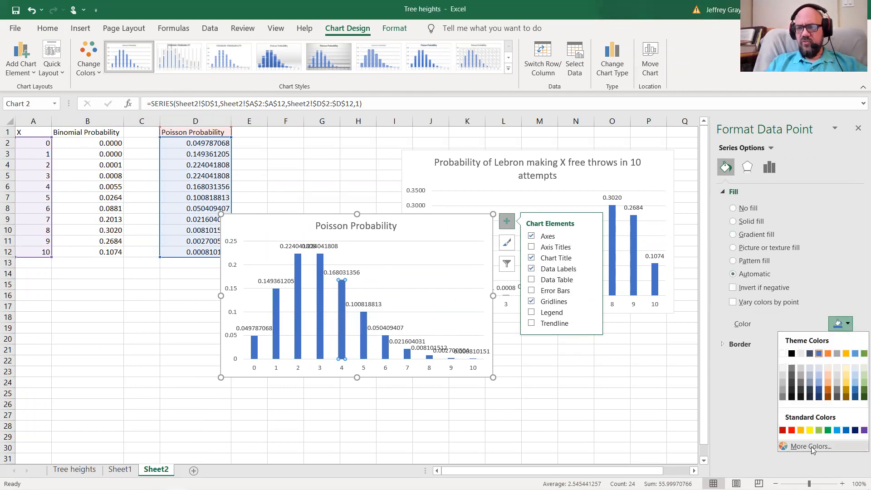
left_click(811, 430)
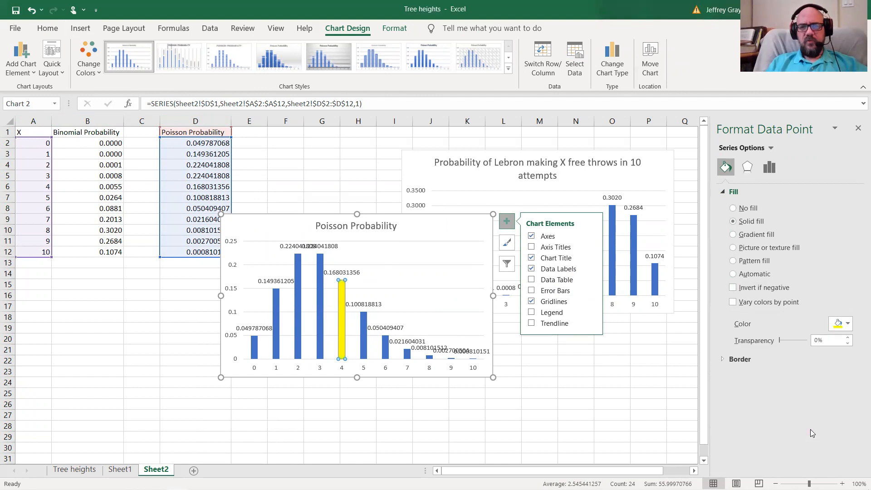
Fill the entire data series of the Poisson chart with standard yellow.
left_click(324, 286)
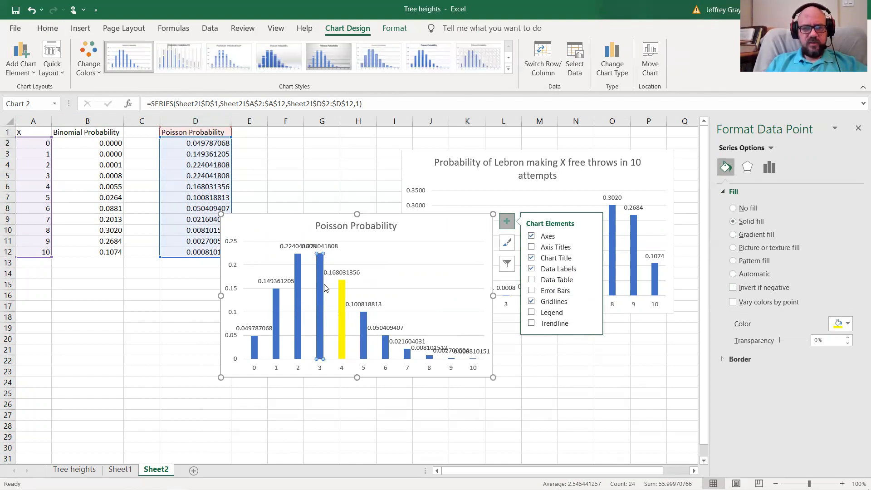
left_click(418, 276)
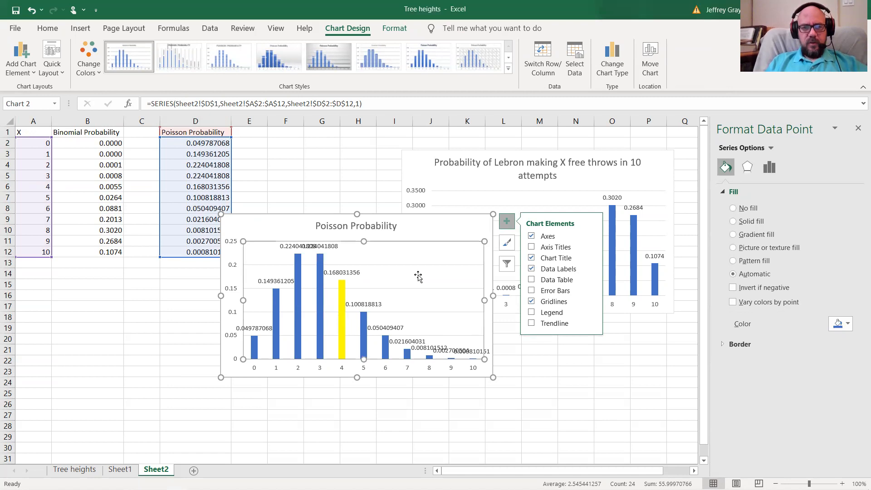
left_click(297, 305)
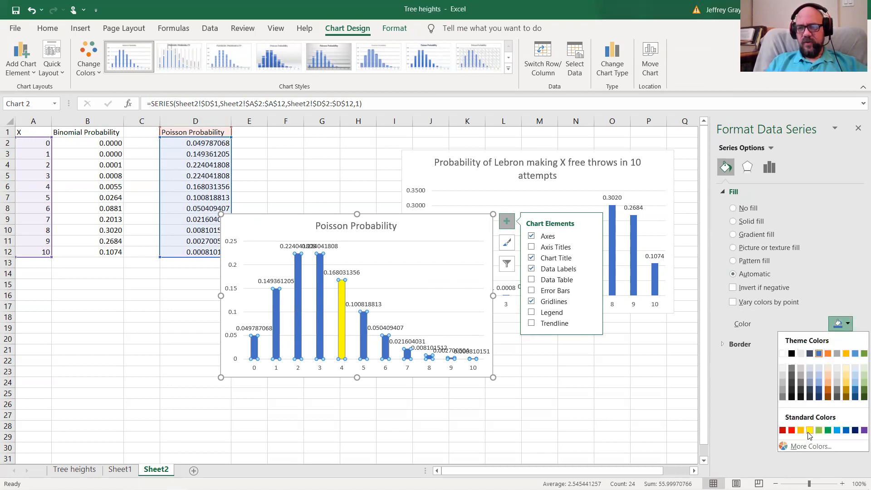
left_click(809, 431)
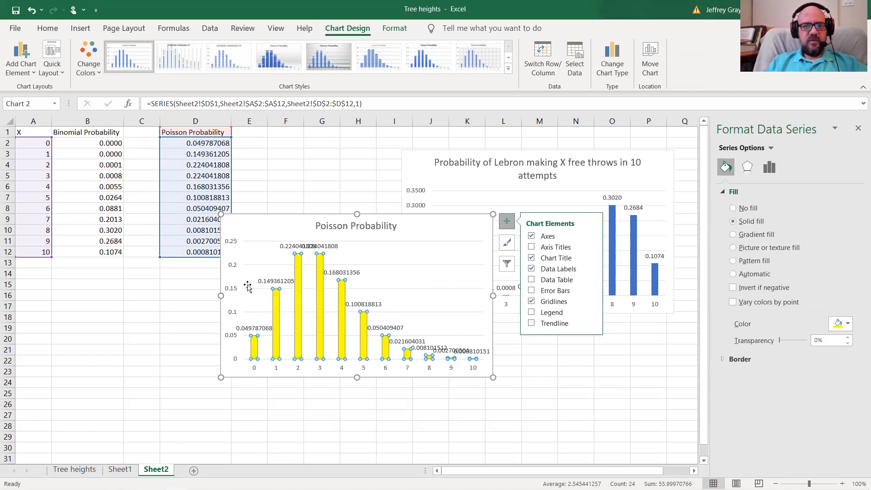
left_click(296, 232)
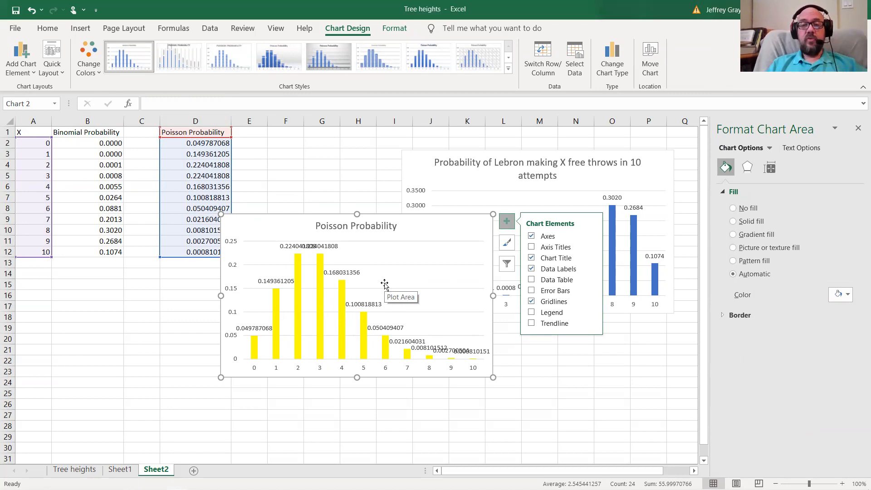
left_click(318, 162)
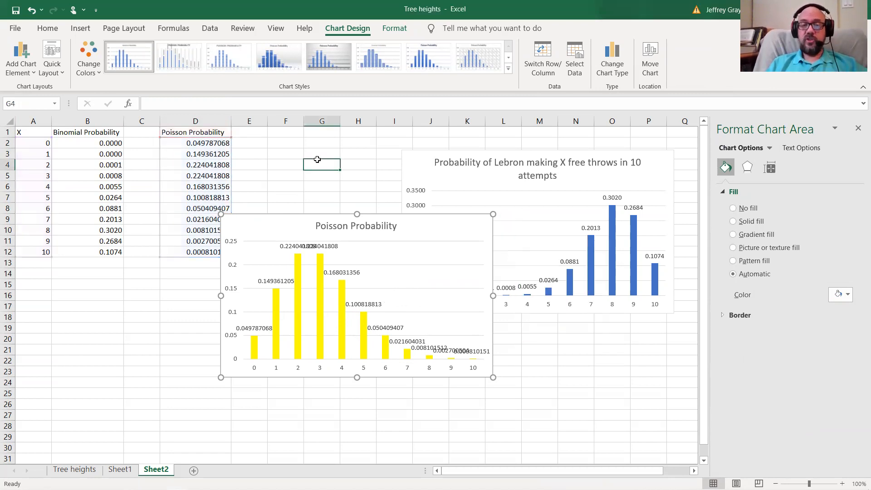
left_click(281, 231)
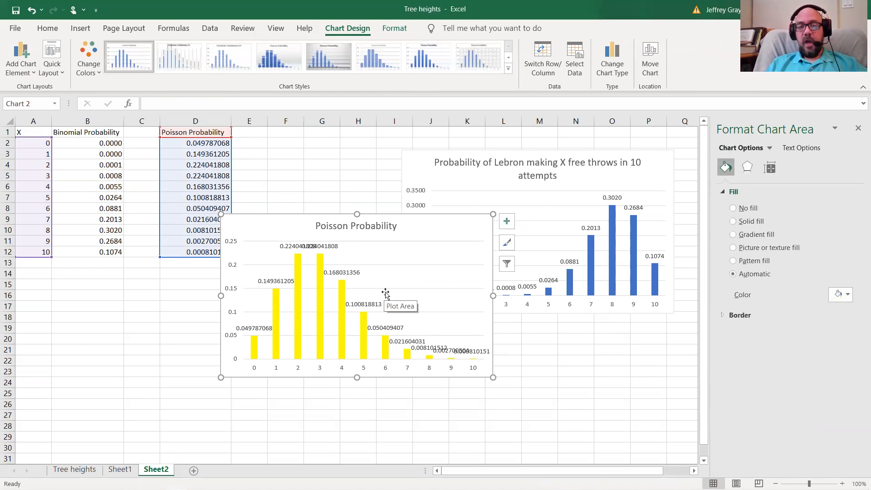